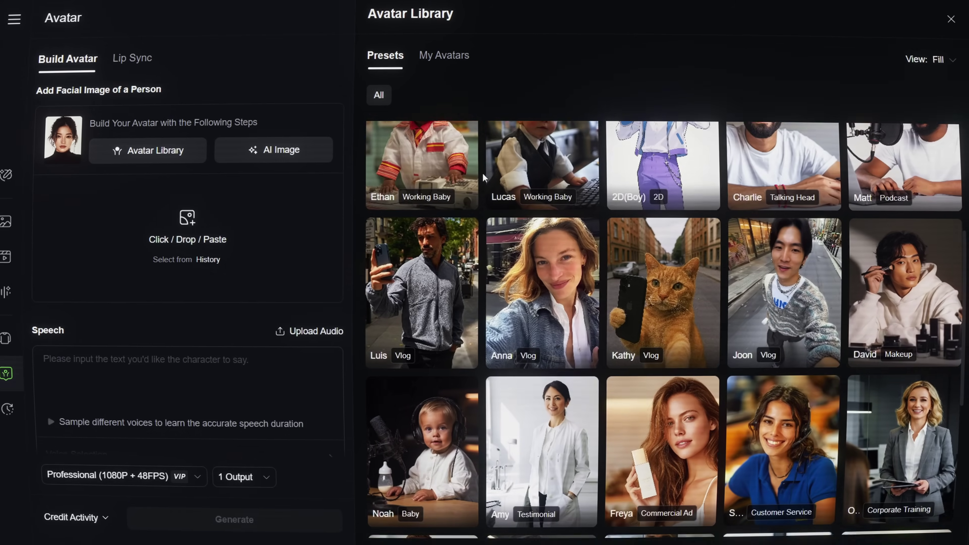
scroll(482, 172, up, 2)
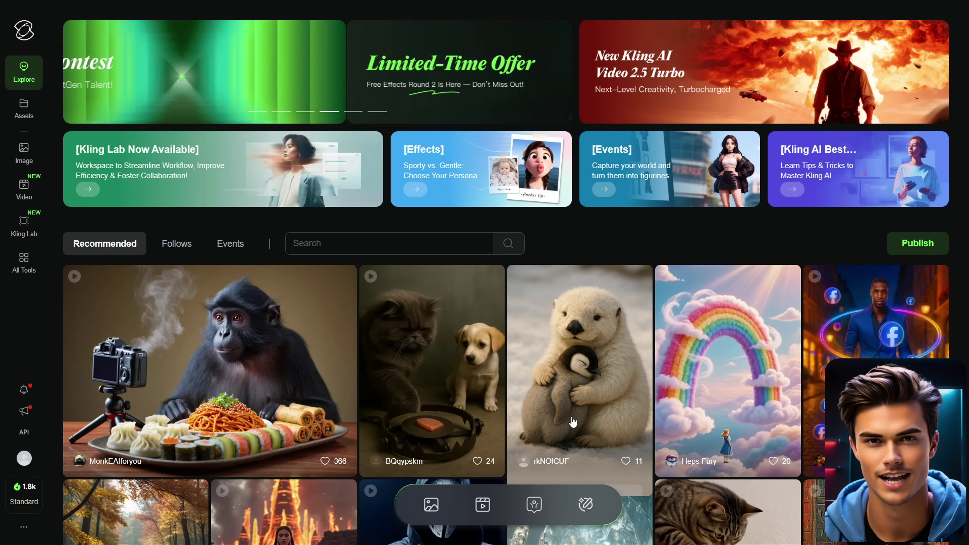
Open the Avatar builder and look over the AI Image avatar options.
mouse_move(514, 508)
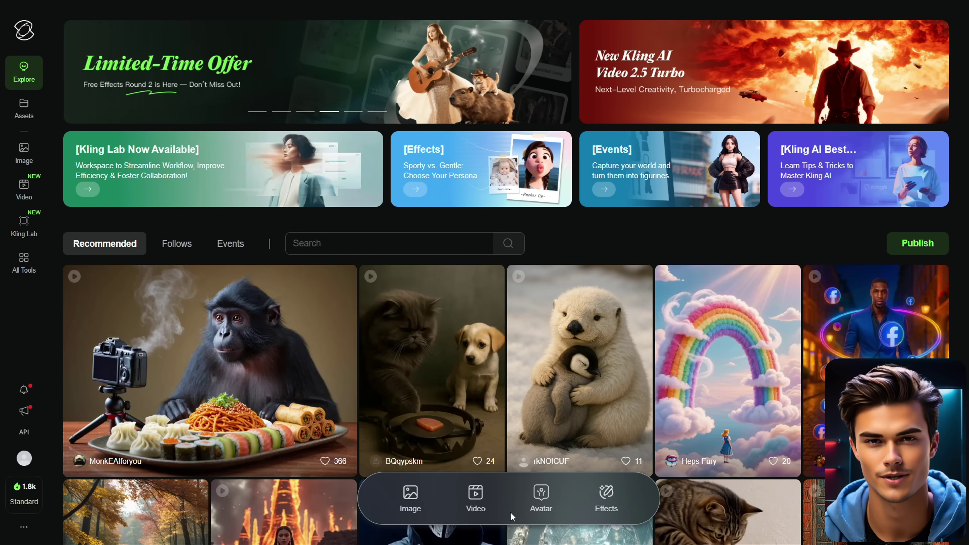
click(542, 496)
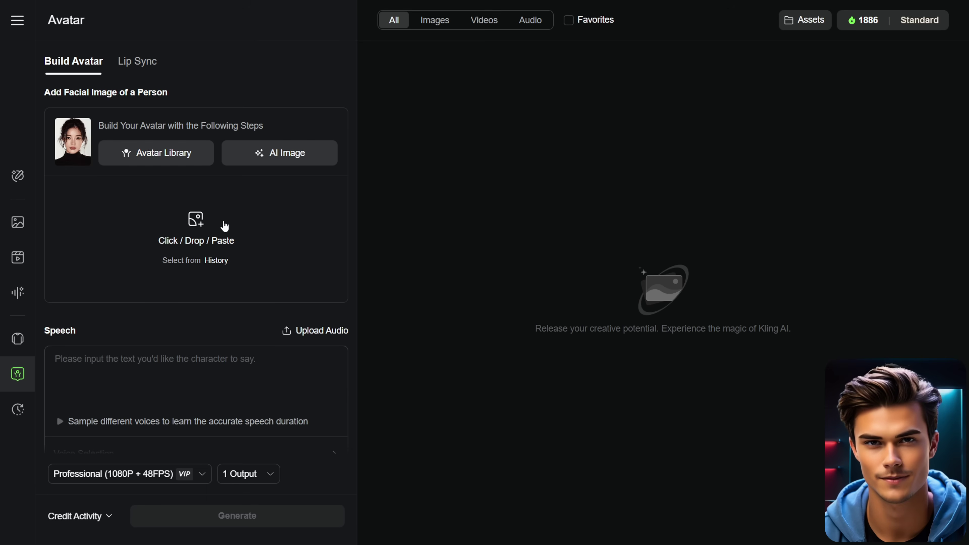
click(283, 161)
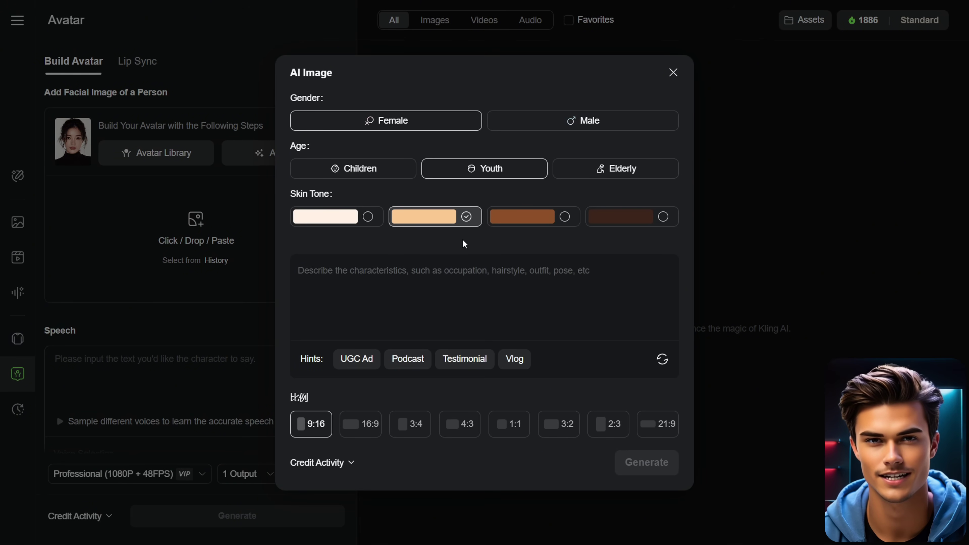
click(674, 73)
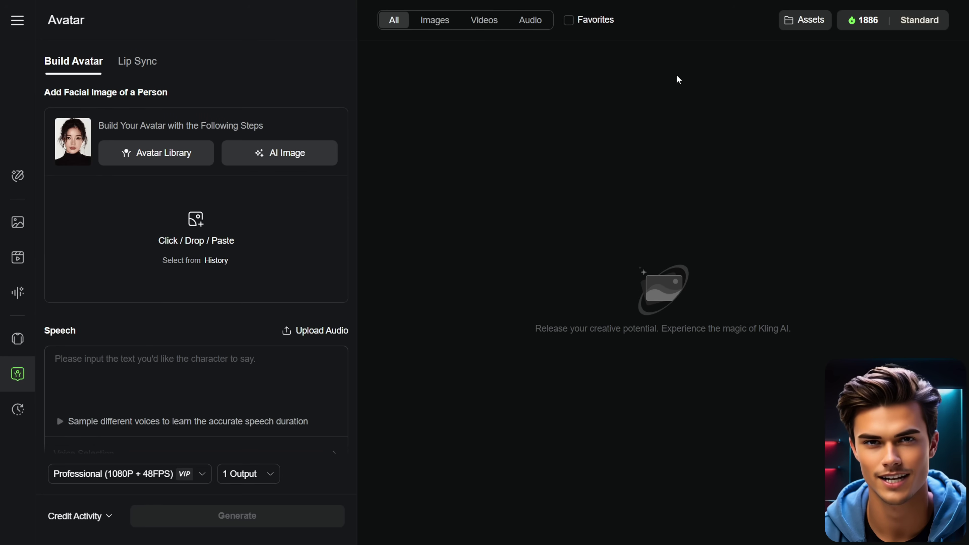
Choose the Working Baby preset with the red cap from the Avatar Library and look over the Speech and Avatar Prompt sections.
click(171, 164)
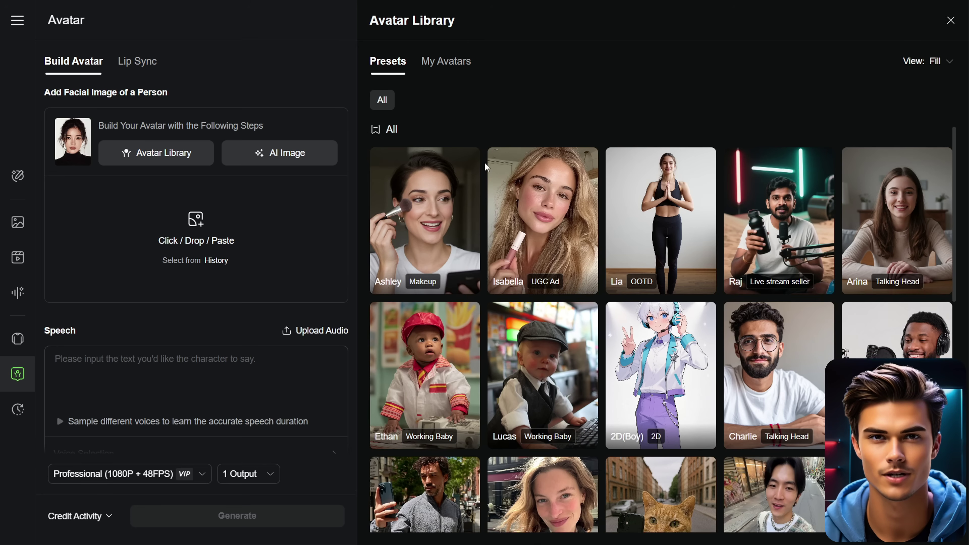
scroll(485, 163, down, 5)
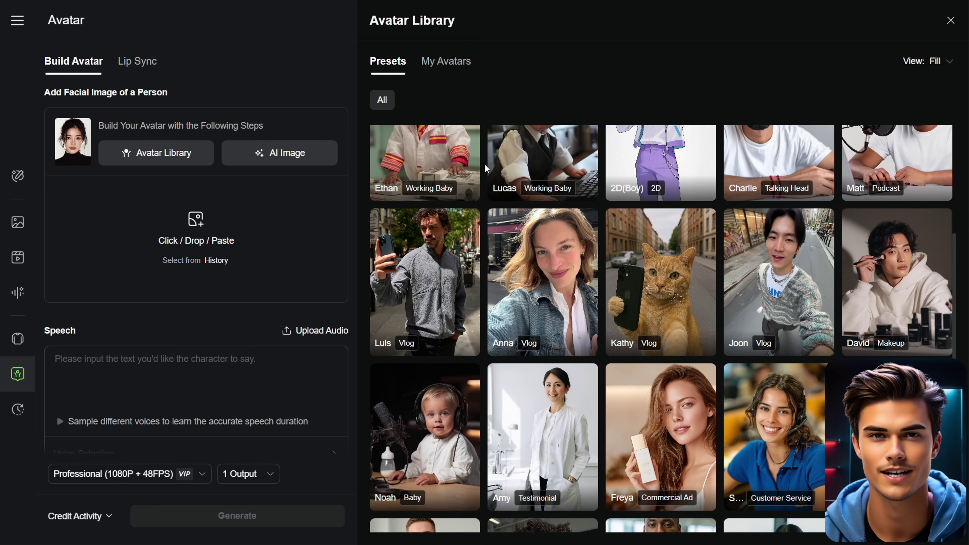
scroll(486, 168, down, 5)
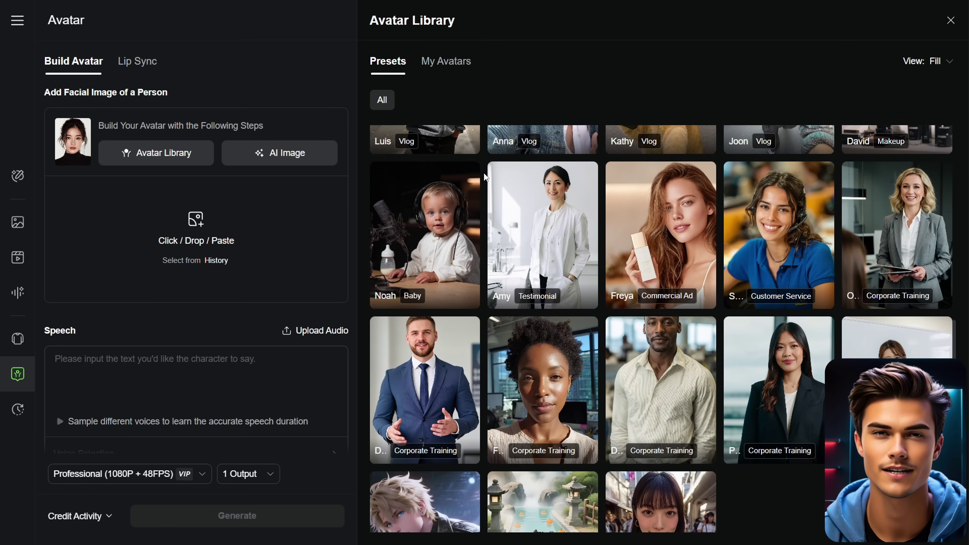
scroll(485, 177, up, 5)
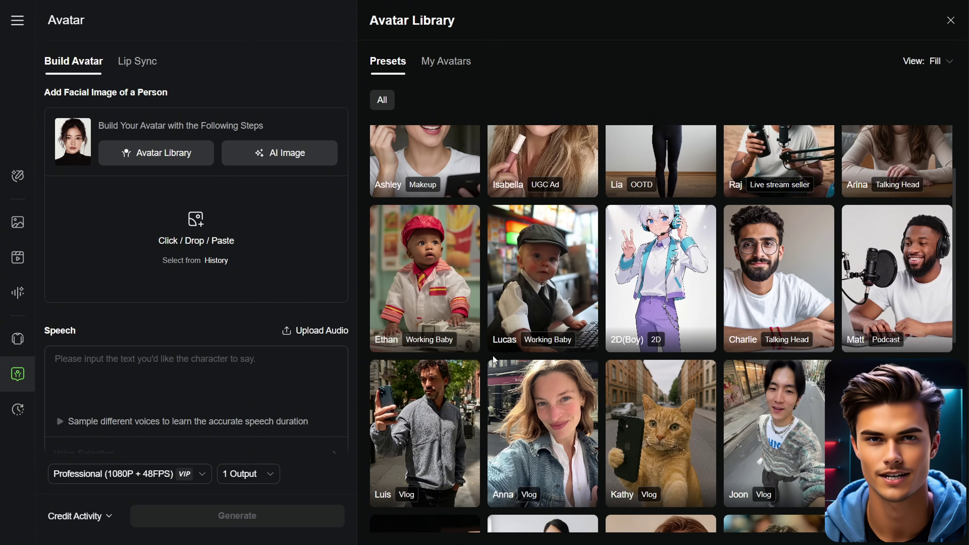
click(452, 290)
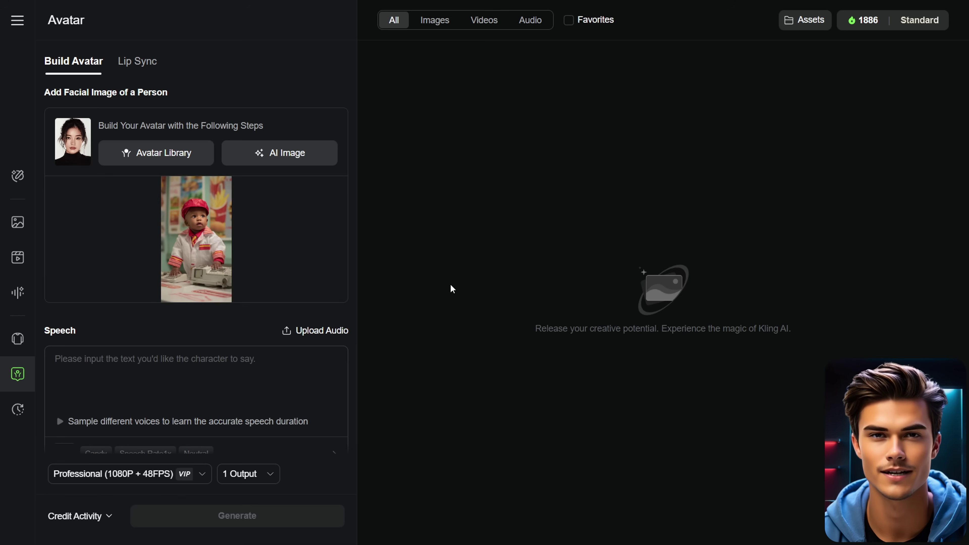
mouse_move(263, 271)
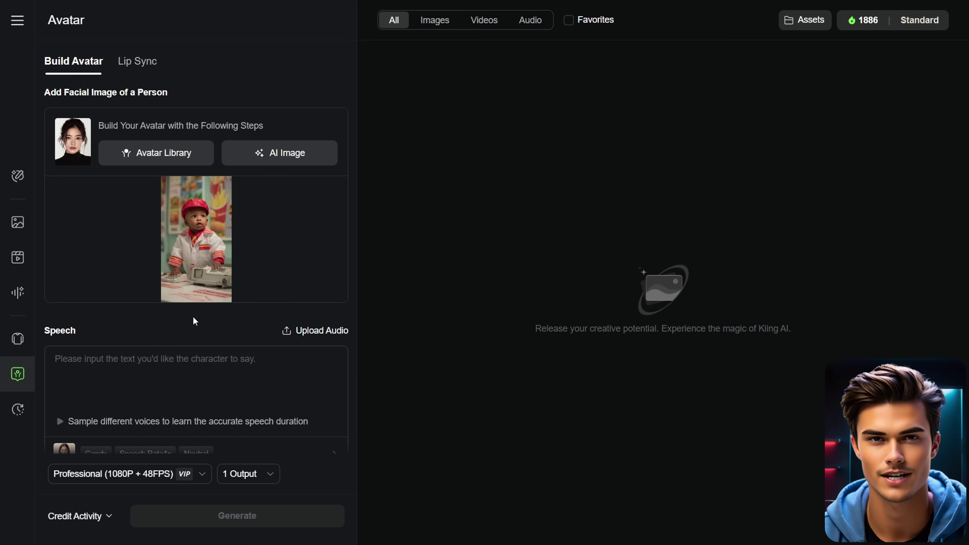
scroll(221, 303, down, 1)
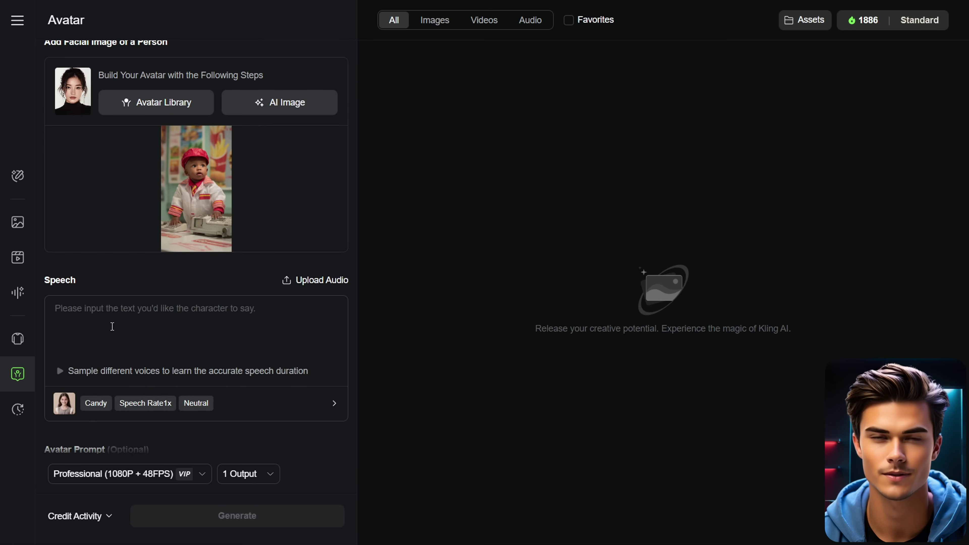
scroll(112, 326, down, 1)
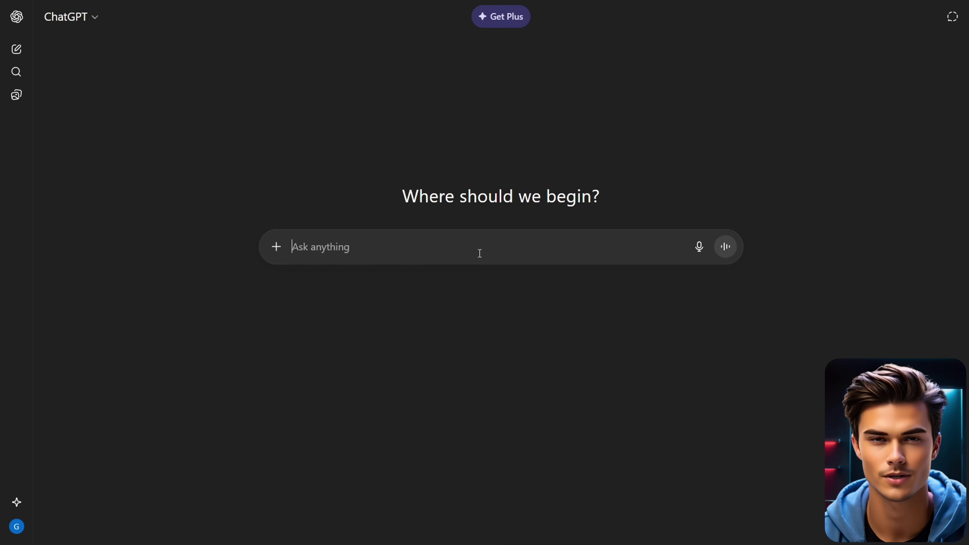
Switch to ChatGPT and request gritty rap lyrics about a baby rapping like a grown man, plus a Suno style prompt of max 200 characters.
text(I want to create a rap song using Suno. Please generate two outputs:  Lyrics – Write full original rap lyrics with verses, chorus, and optional intro/outro. The theme: a baby who raps like a grown man, but make it gritty, raw, and powerful. No playful nursery style — give it the feel of a hard street rap with confidence, swagger, and attitude.  Style Prompt – A short description (max 200 characters) of the rap style, including flow, mood, beat type, and vocal delivery, optimized for Suno. Keep it hard-hitting and serious.)
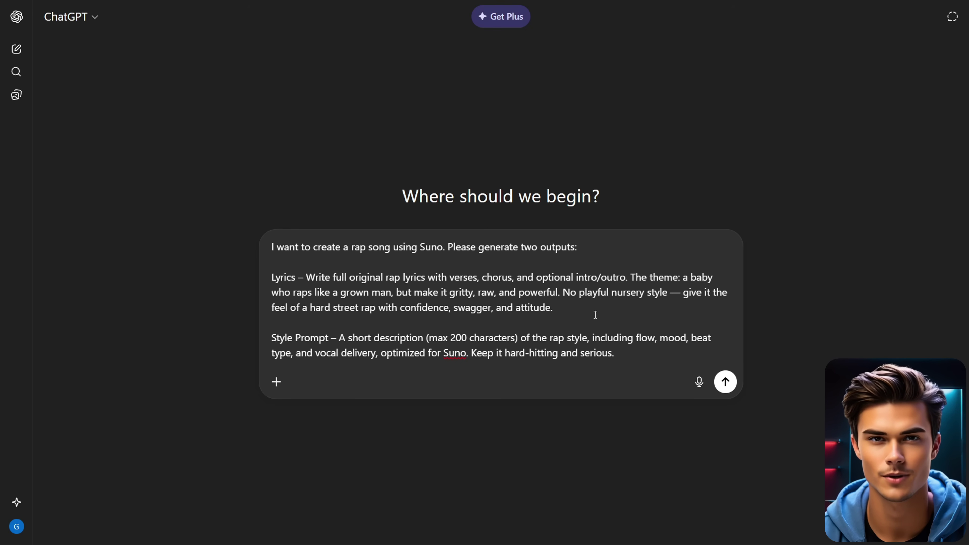
click(720, 382)
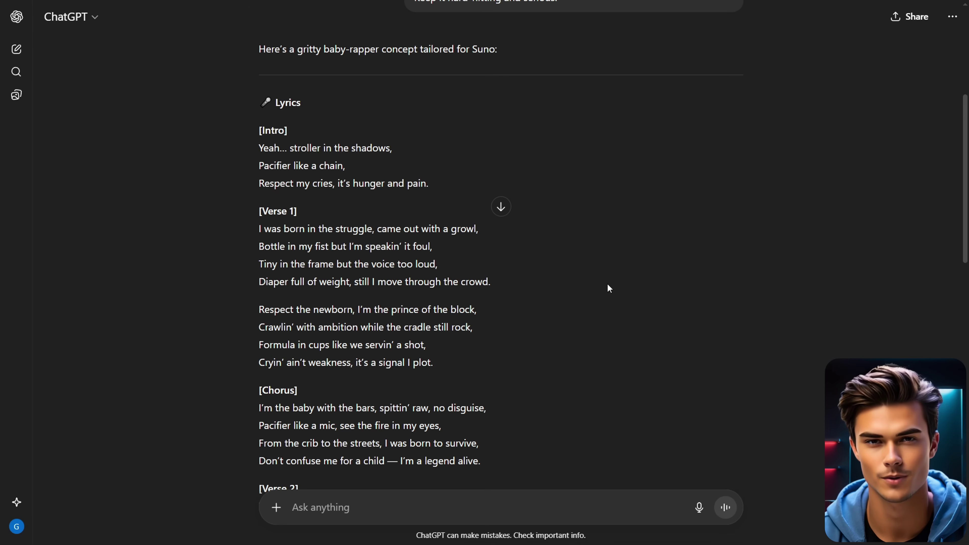
scroll(597, 293, down, 12)
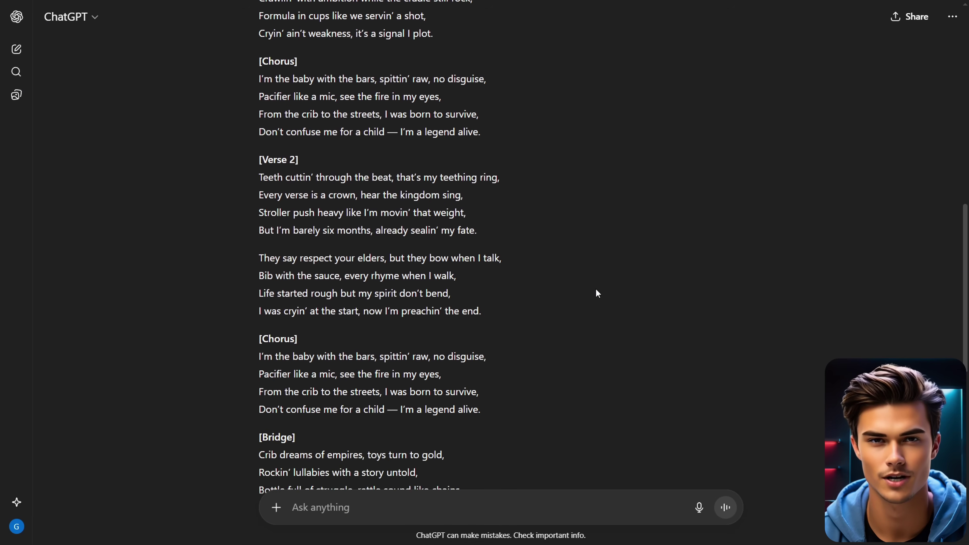
scroll(596, 290, down, 1)
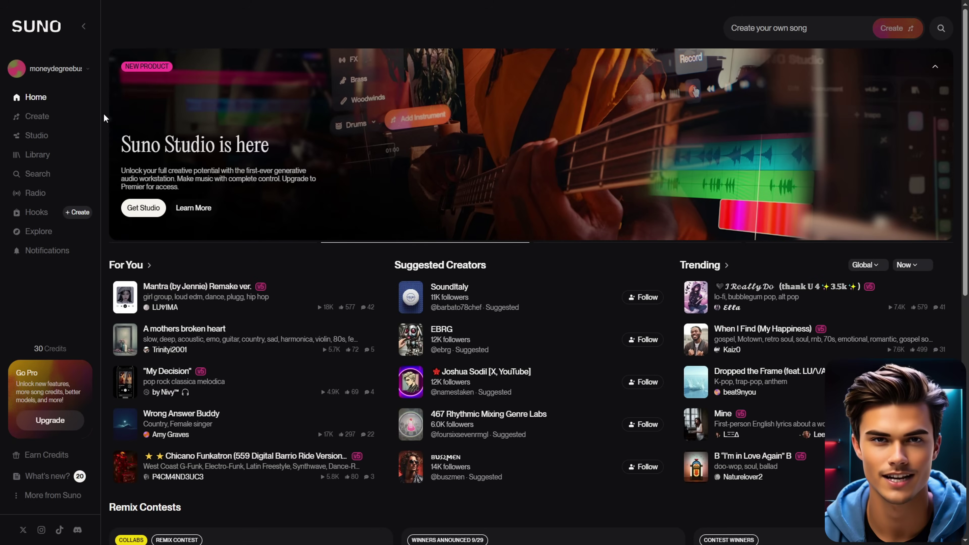
Switch to Suno, open the song creation page and paste the ChatGPT rap lyrics as the song's lyrics.
click(104, 116)
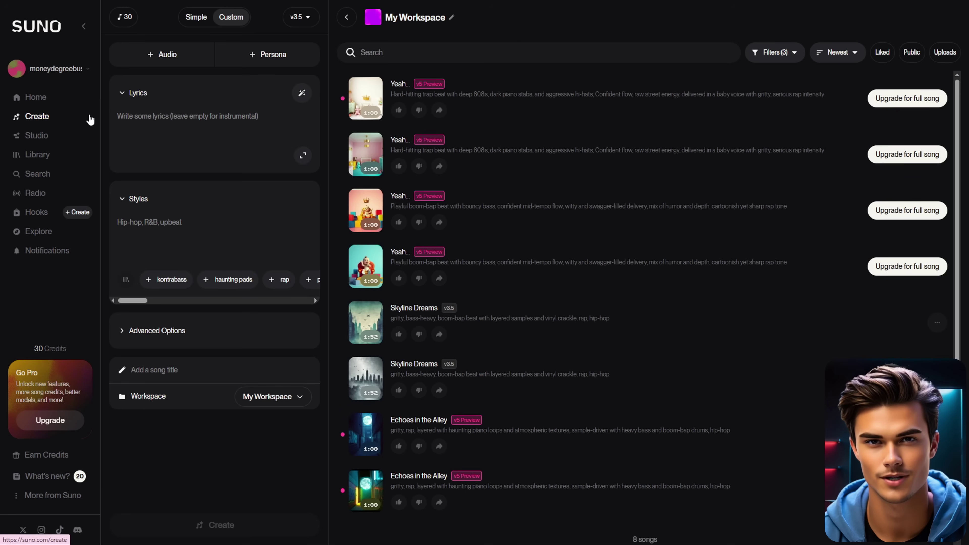
click(167, 119)
key(ctrl+v)
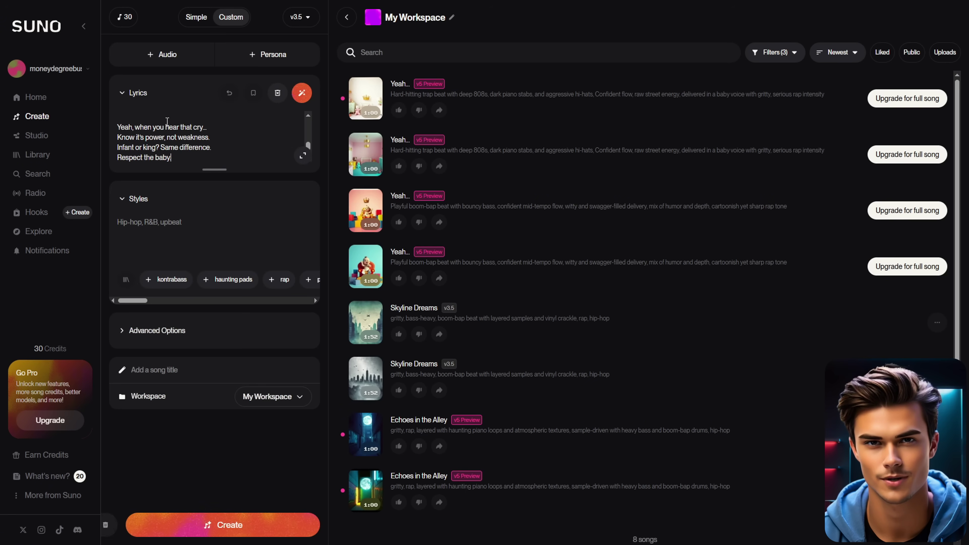
scroll(171, 125, up, 10)
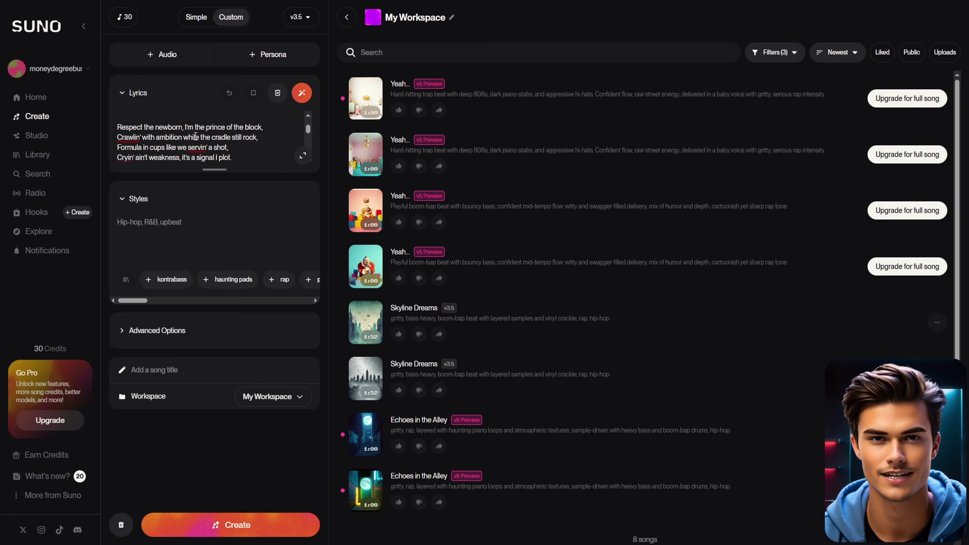
Set the styles to "Hard East Coast rap, deep gritty flow, boom-bap drums, dark bassline, raw attitude, confident delivery with heavy presence" and create the song.
text(Hard East Coast rap, deep gritty flow, boom-bap drums, dark bassline, raw attitude, confident delivery with heavy presence)
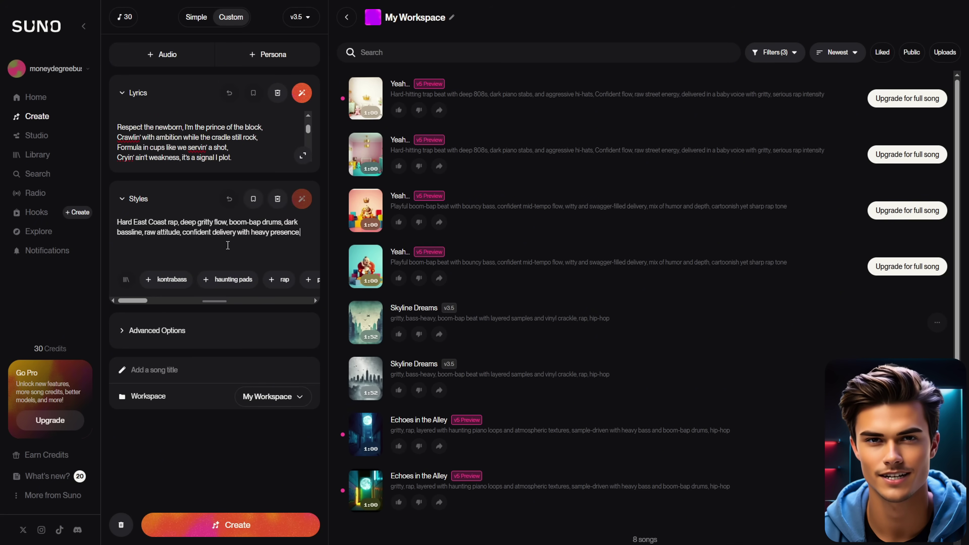
click(238, 525)
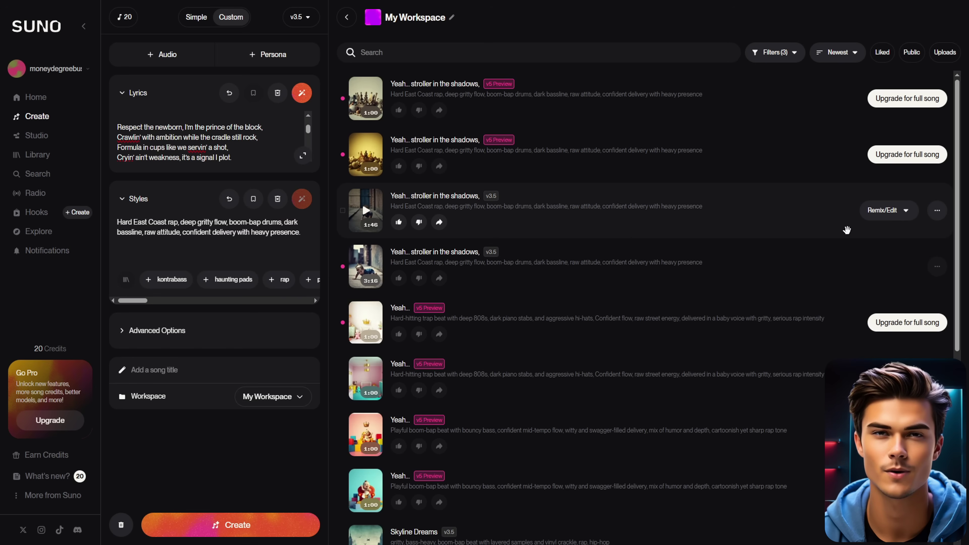
Open the options of the 1:46 v3.5 song, and switch to Kling AI to upload skyline-dreams_YR9csqvw.mp3 as the avatar's speech audio.
click(937, 211)
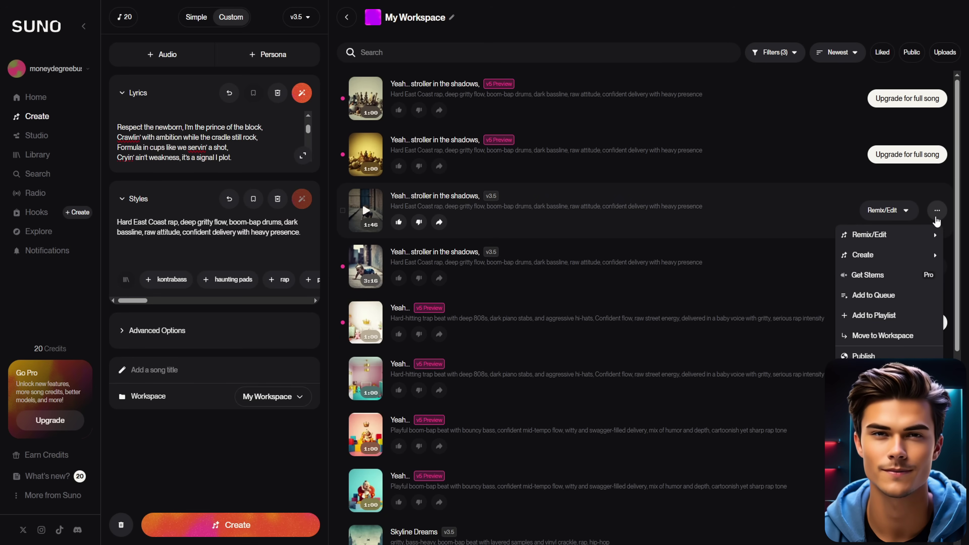
mouse_move(877, 441)
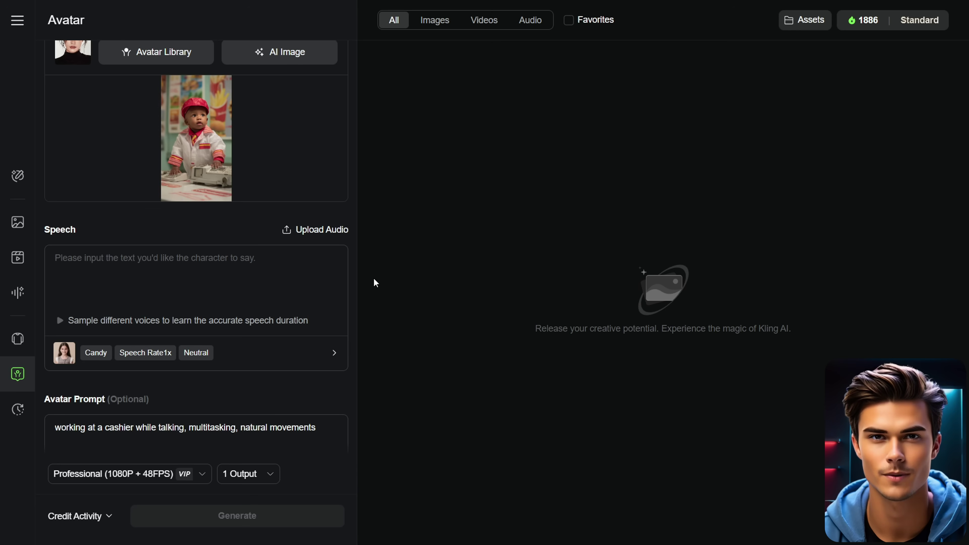
click(320, 232)
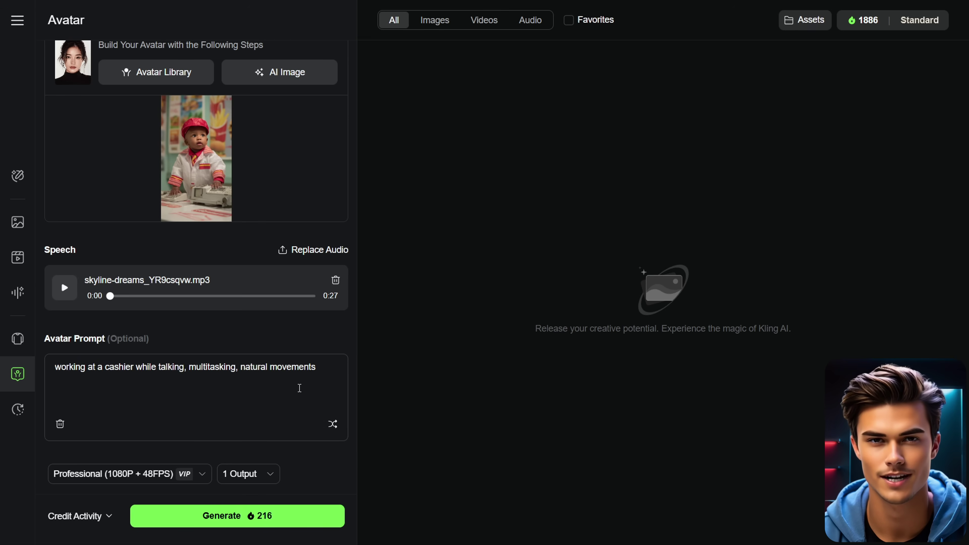
Replace the avatar prompt with the pasted description of the baby rapper behind the counter, gripping the register like it's a mic.
triple_click(315, 367)
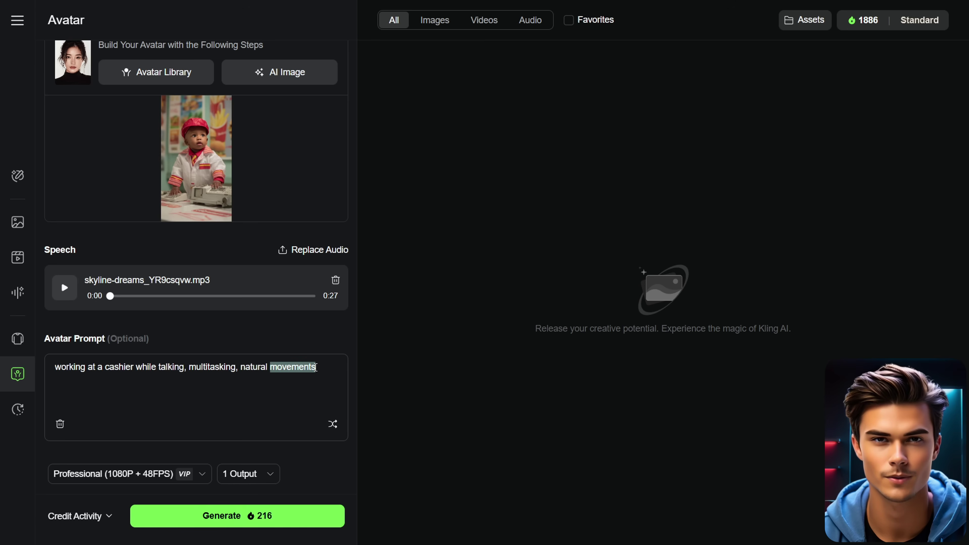
key(ctrl+v)
scroll(290, 389, up, 3)
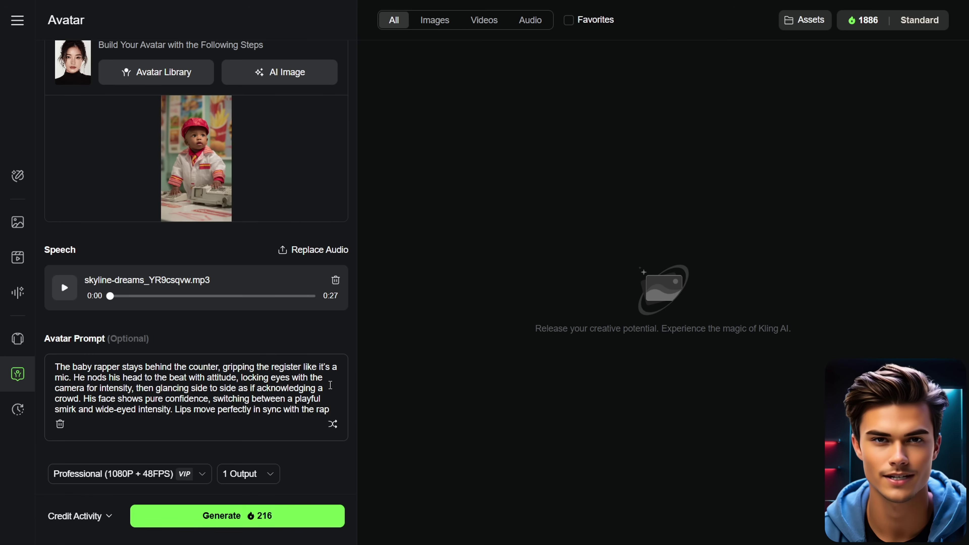
scroll(244, 394, down, 2)
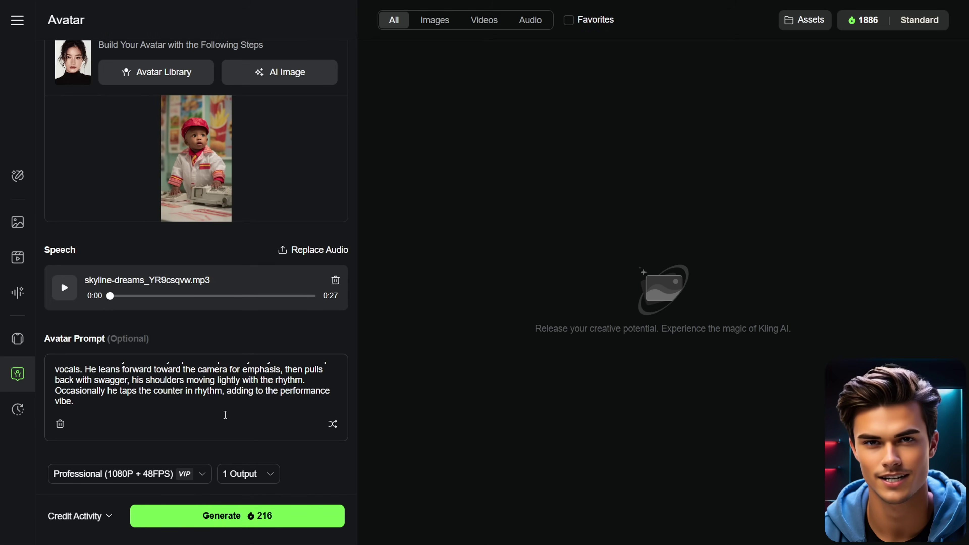
Generate the avatar video in Professional (1080P + 48FPS) mode with 1 output.
click(196, 480)
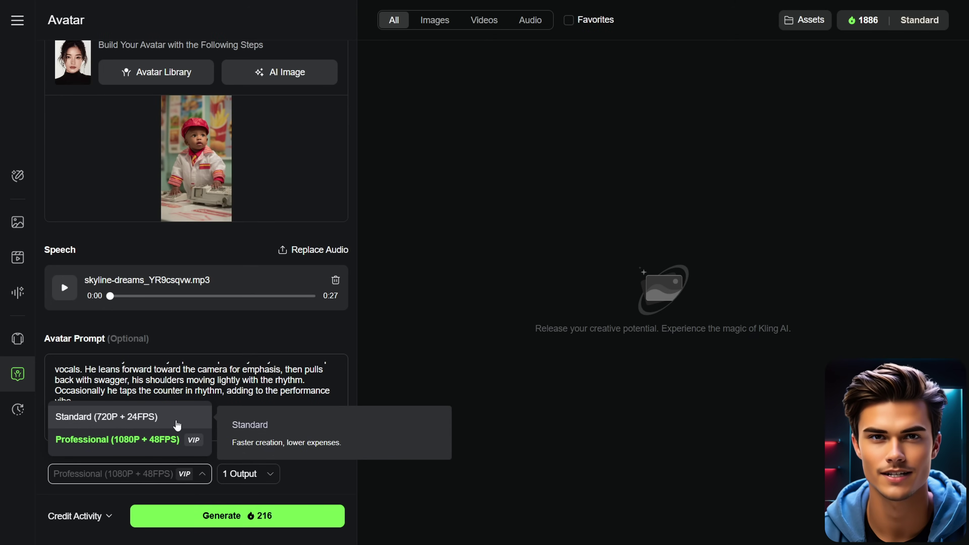
click(179, 443)
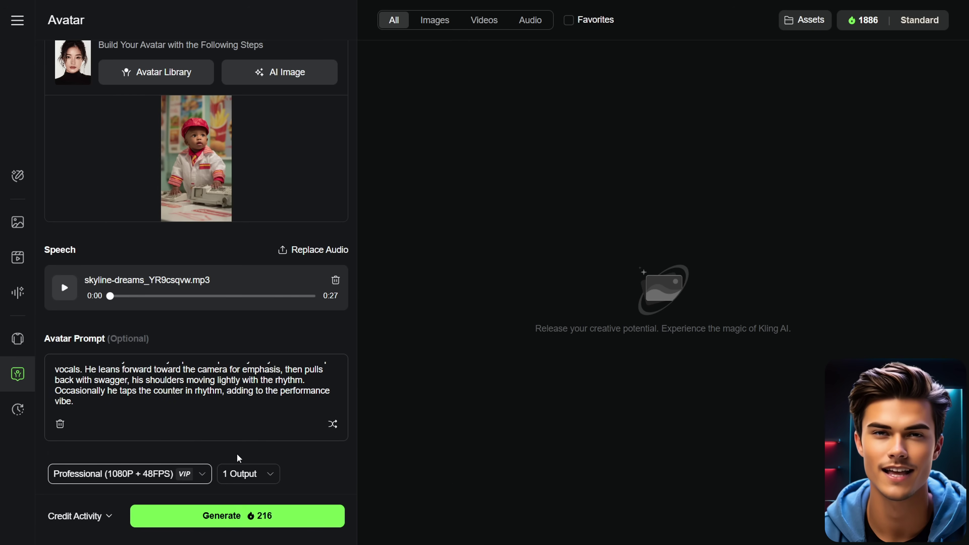
click(268, 473)
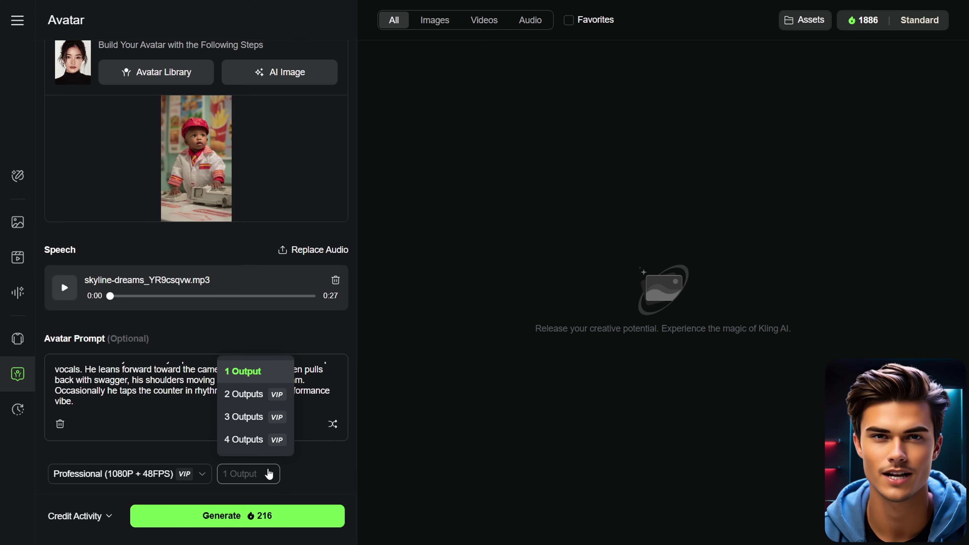
click(269, 473)
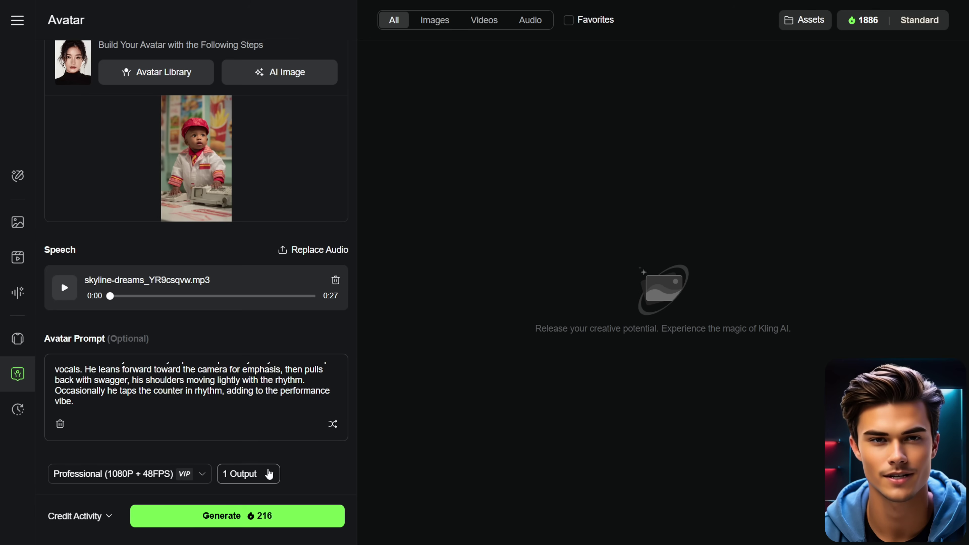
click(247, 519)
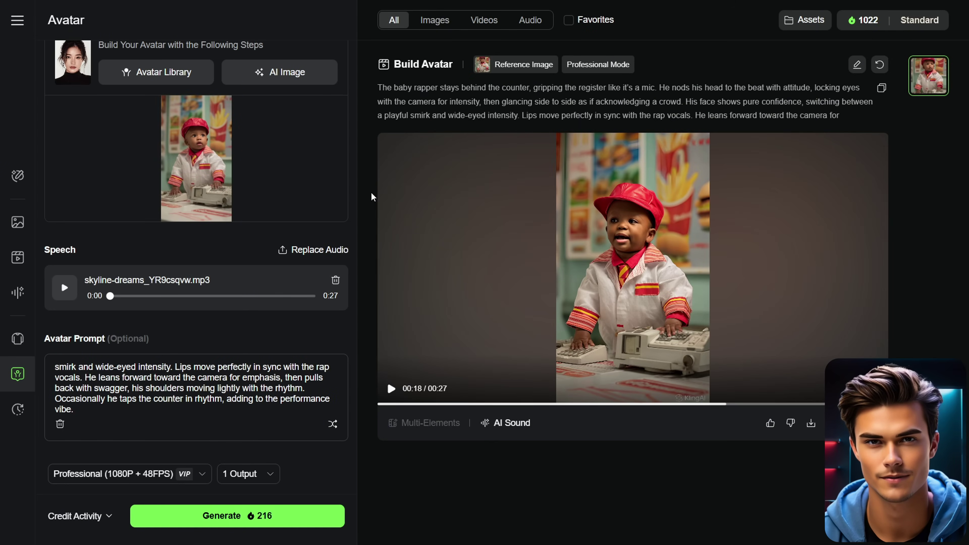
Open the AI Image Generator, upload the baby cashier photo as the Face reference, and set its Reference Strength to 70.
mouse_move(510, 67)
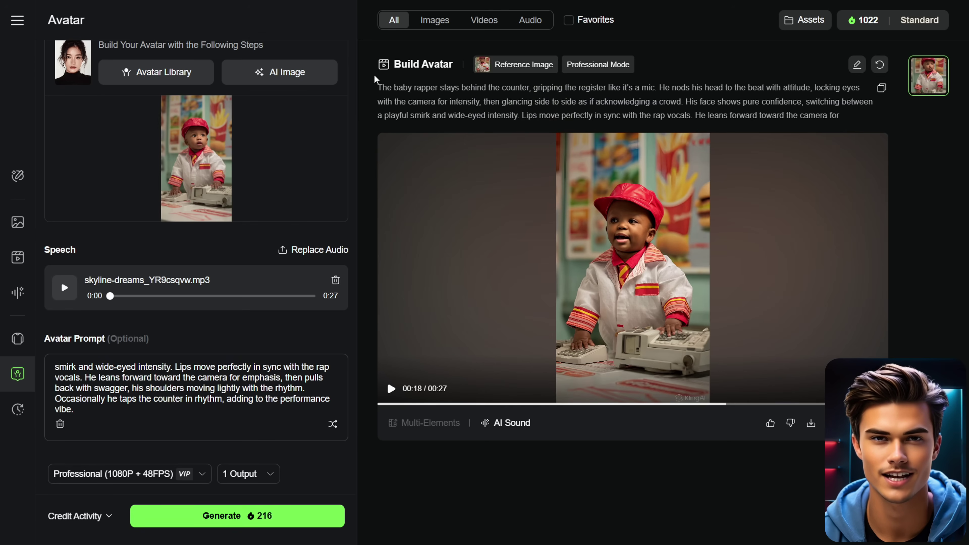
click(14, 224)
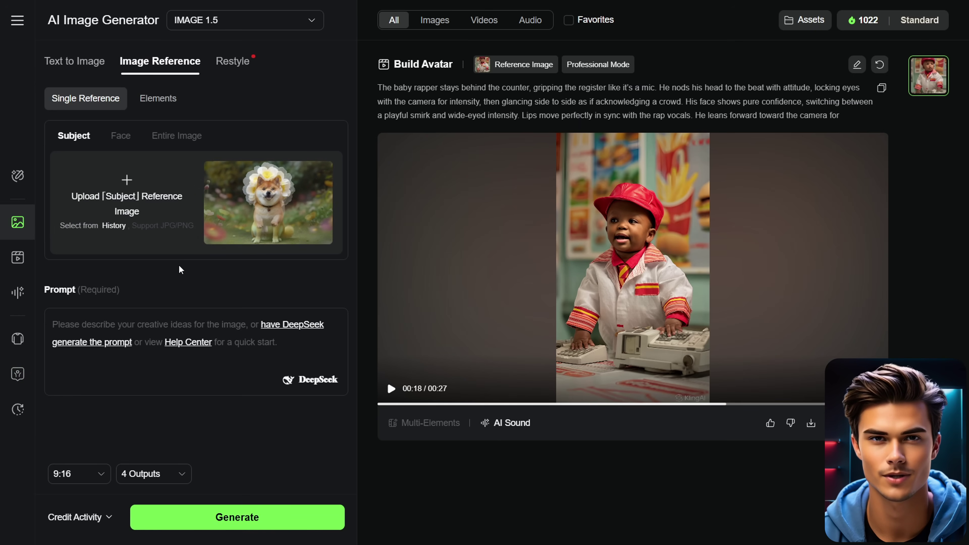
click(125, 140)
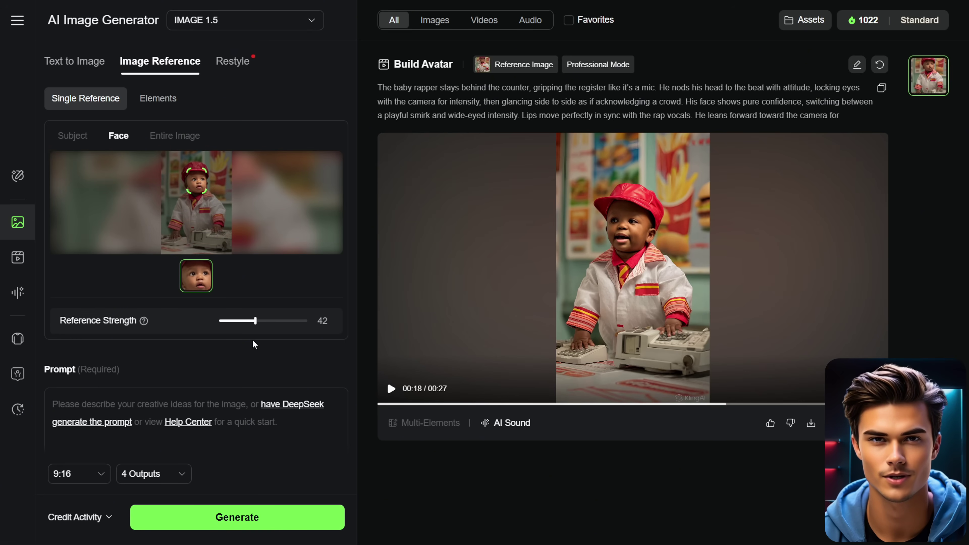
drag(255, 321, 280, 322)
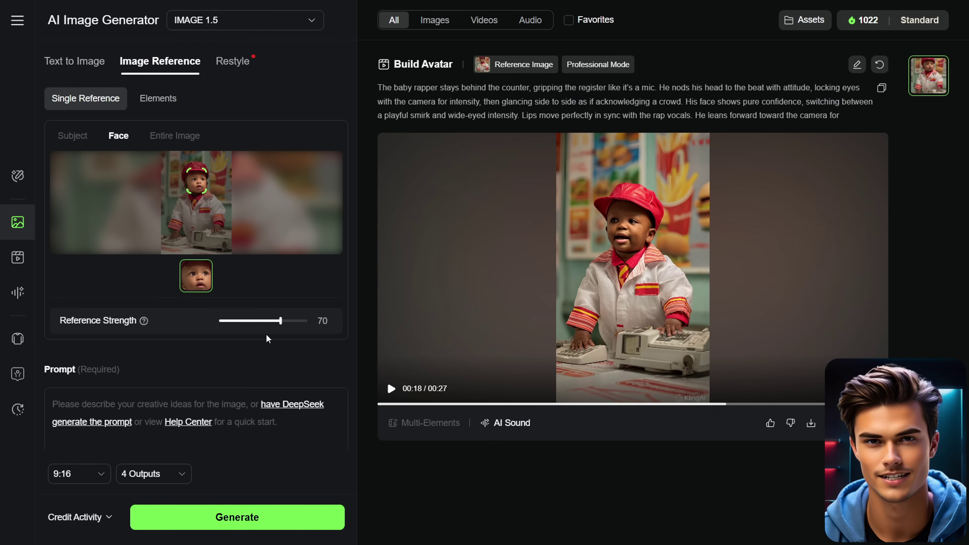
Prompt for the same-faced baby in iced-out diamond chains and a flashy watch in a luxury car at night, and generate 4 outputs at 9:16.
scroll(236, 328, down, 1)
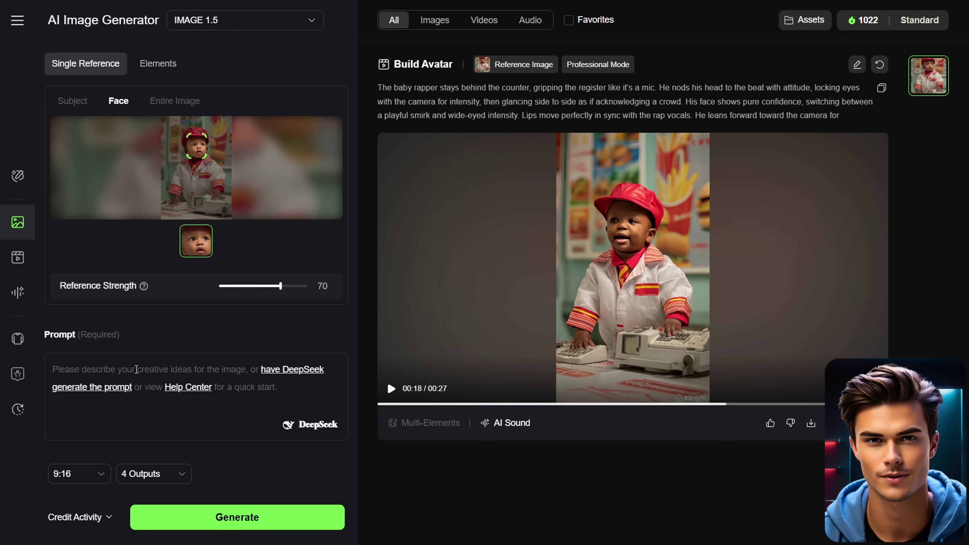
text(Ultra-realistic cinematic photo of a baby with the same face as reference, wearing iced-out diamond chains and a flashy watch, sitting in the passenger seat of a sleek luxury car at night. He is rapping confidently with a tough expression, no microphone. Neon city lights reflect through the car windows, traffic and blurred people outside. Interior lighting highlights the baby like a real hip-hop video shoot. Realistic music video vibe.)
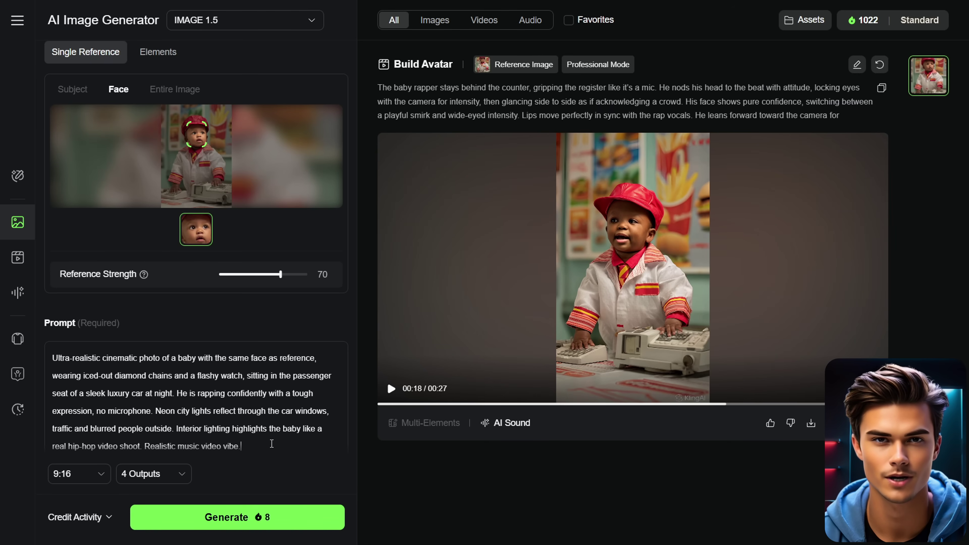
click(91, 474)
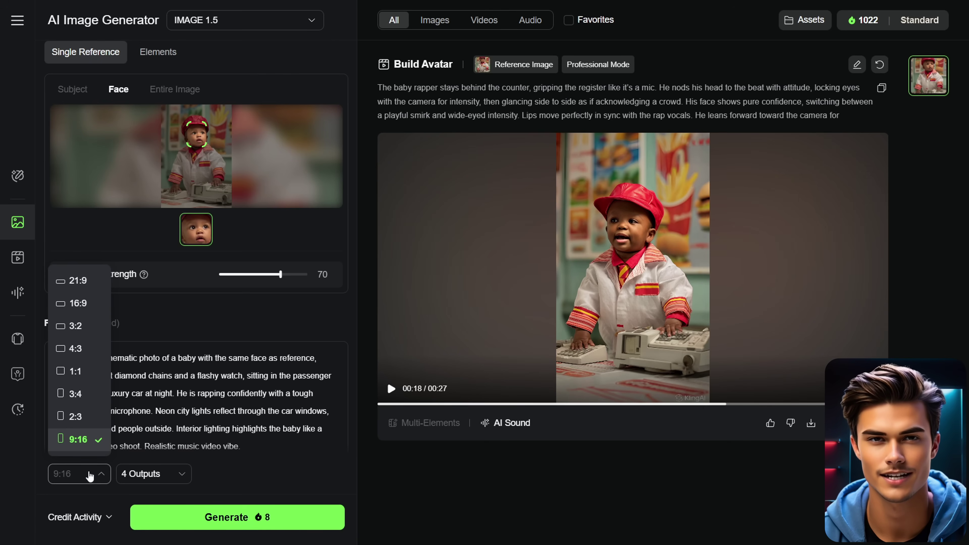
click(90, 475)
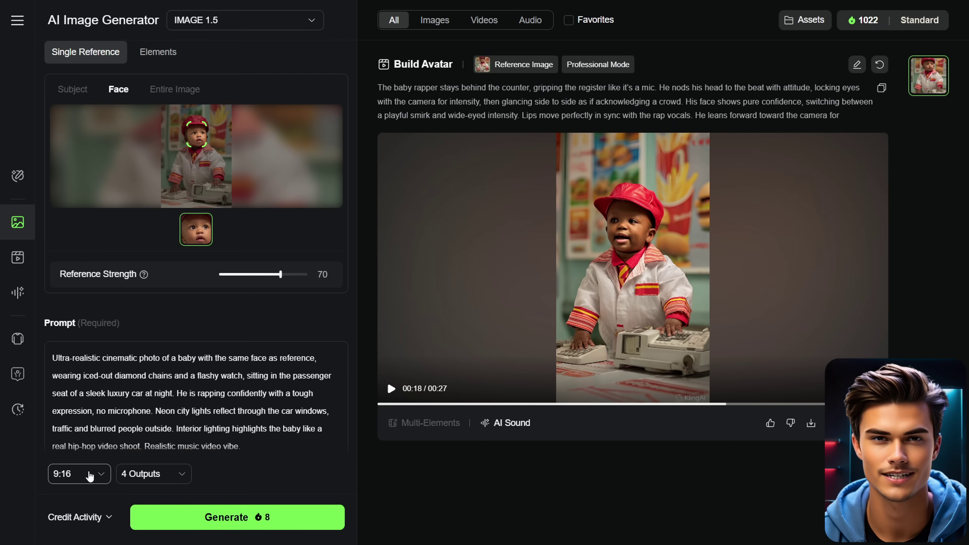
click(159, 478)
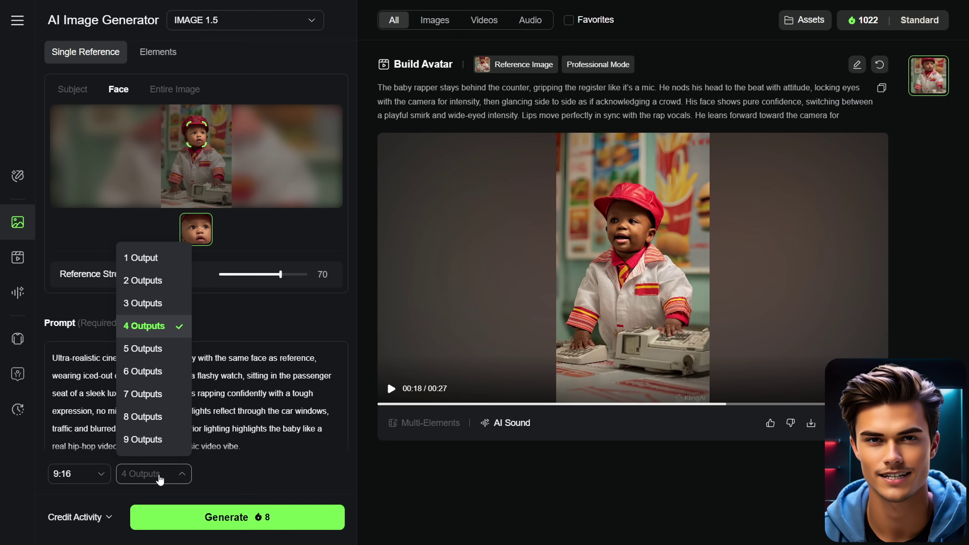
click(160, 478)
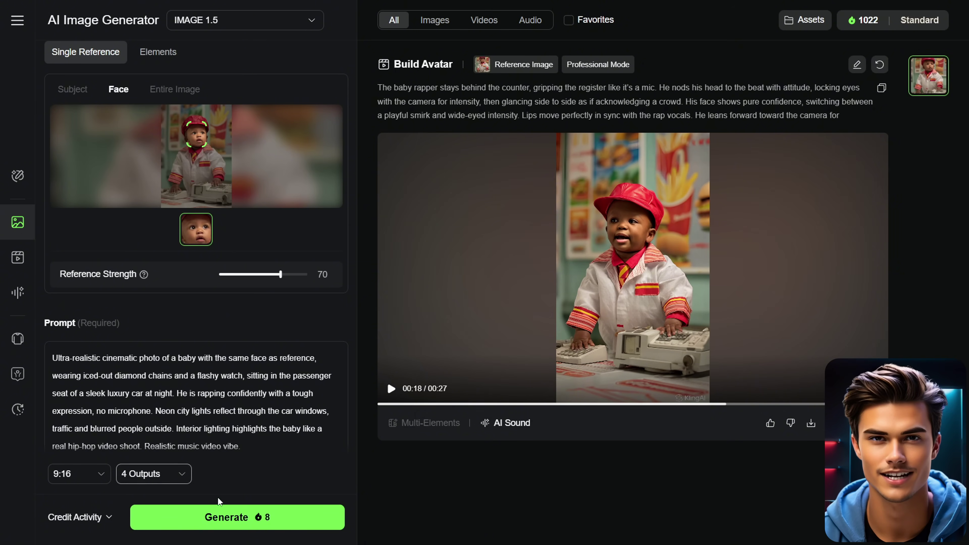
click(246, 518)
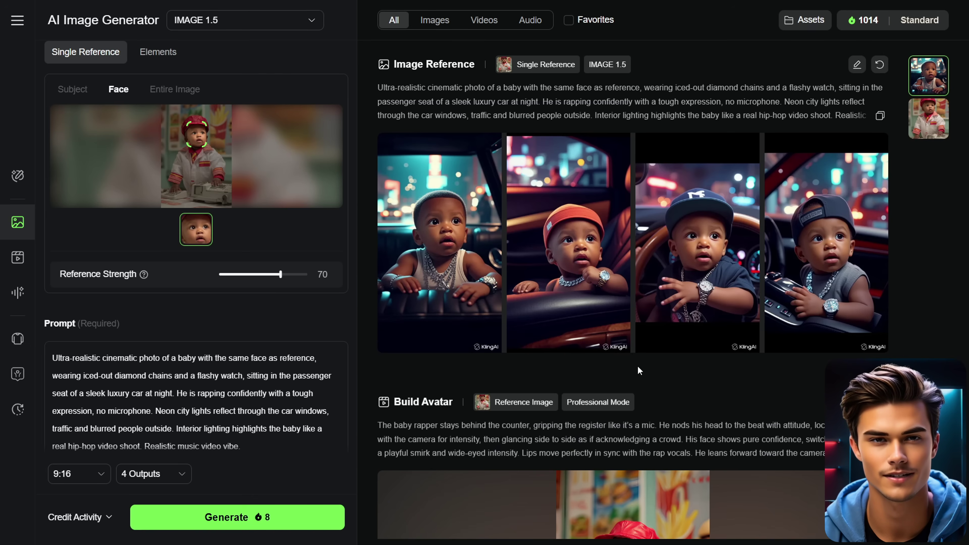
Generate a second batch from the luxury-car prompt and download the pink-cap baby image without watermark.
click(263, 518)
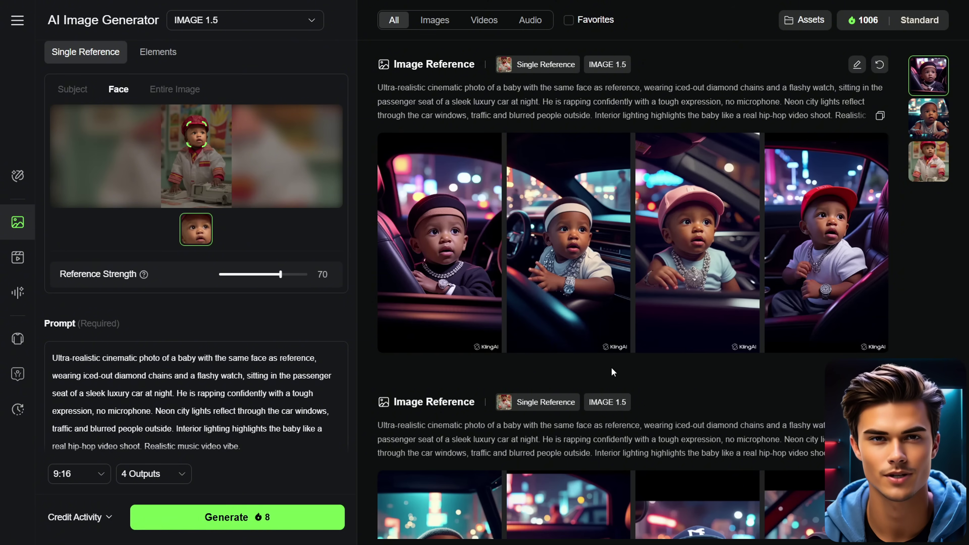
mouse_move(741, 285)
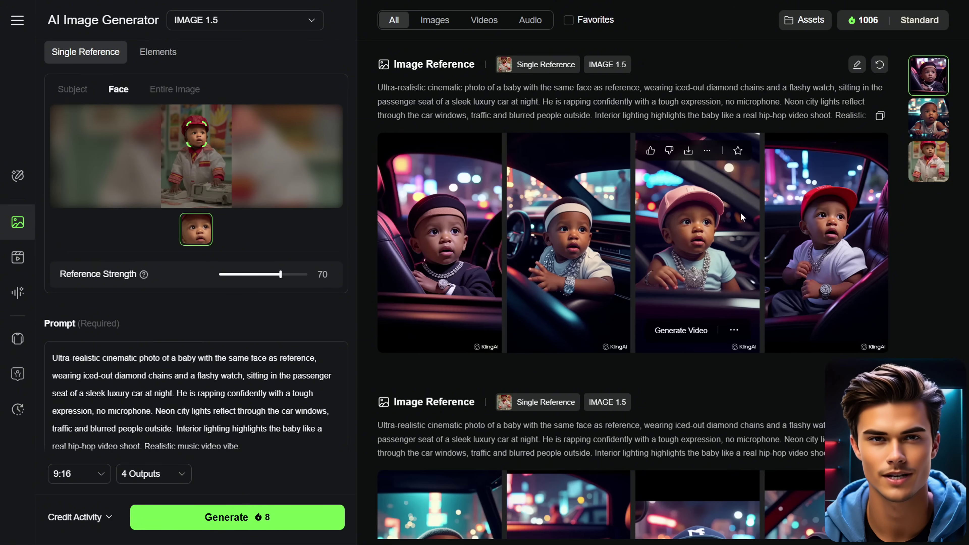
mouse_move(689, 152)
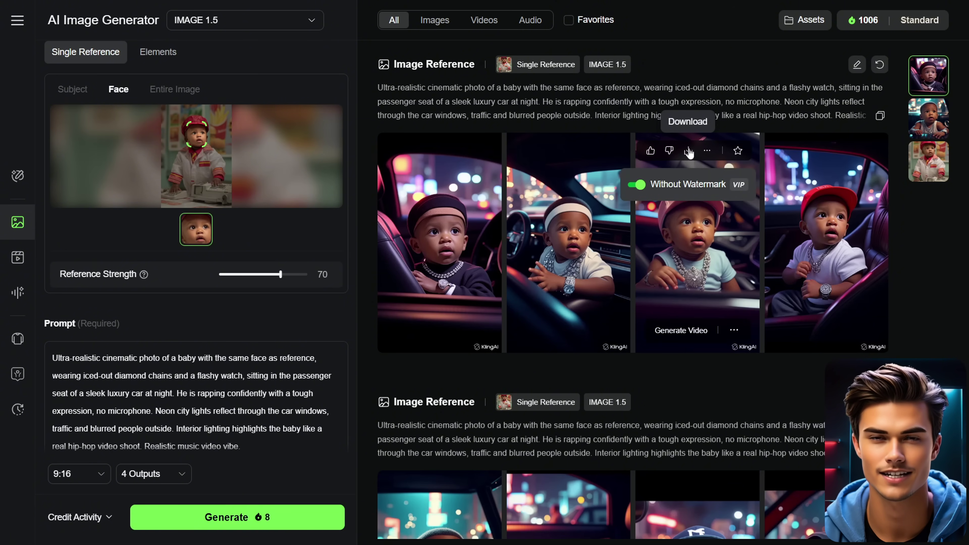
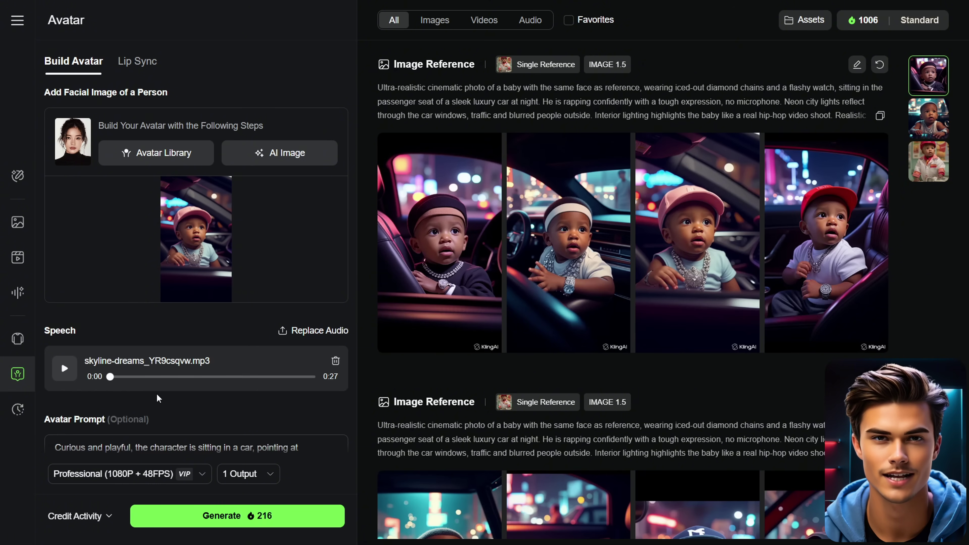
Replace the avatar prompt with the description of the baby rapper relaxed in the passenger seat, glancing out the window, then back with a smirk.
scroll(252, 399, down, 2)
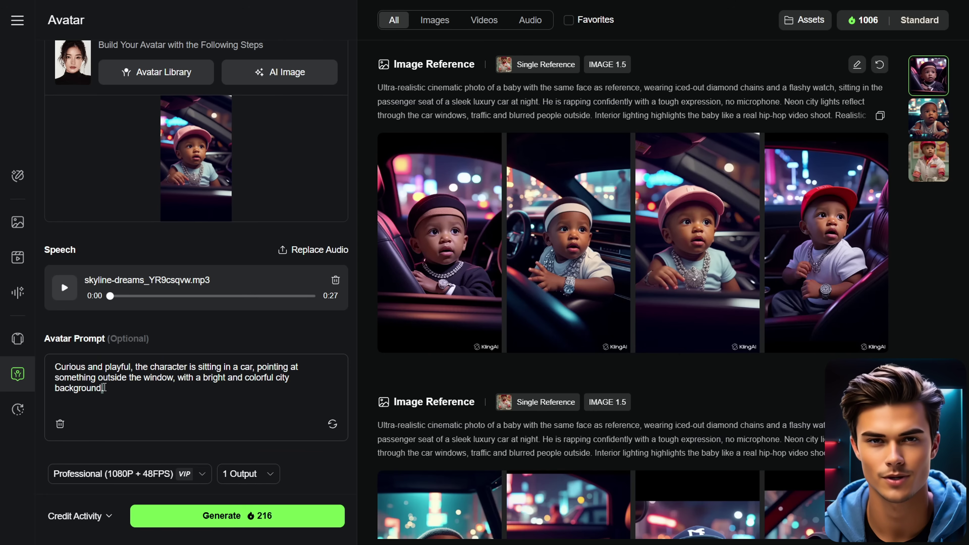
key(ctrl+a)
text(The baby rapper sits relaxed in the passenger seat, head tilted with a tough look. Lips sync smoothly to the rap as he glances out the window, then back to the camera with a smirk.)
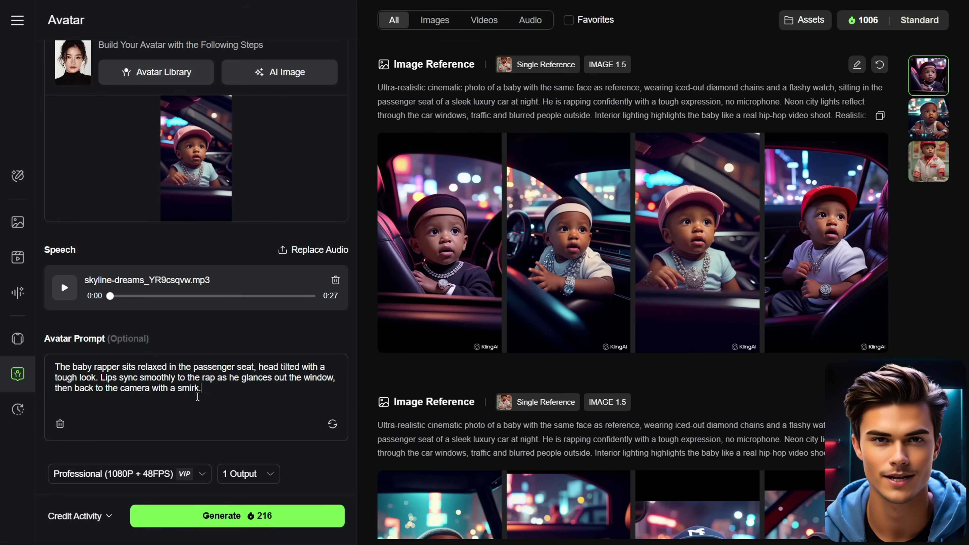
Generate the passenger-seat avatar video in Professional (1080P + 48FPS) mode with 1 output.
click(158, 477)
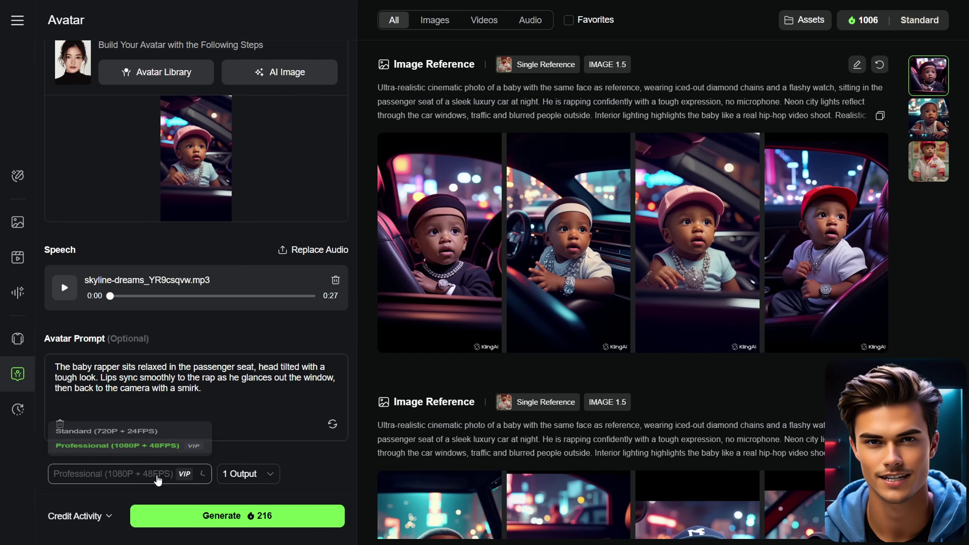
click(158, 479)
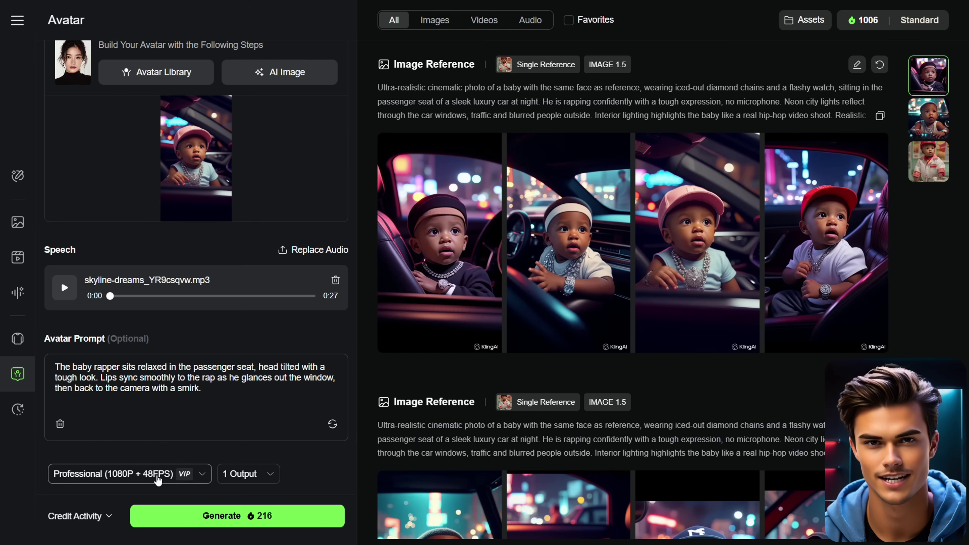
click(252, 476)
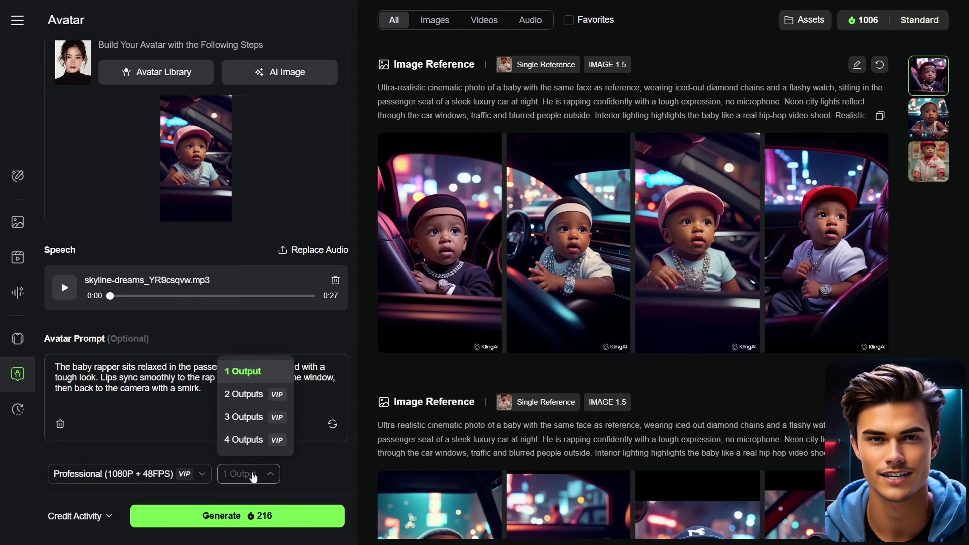
click(254, 477)
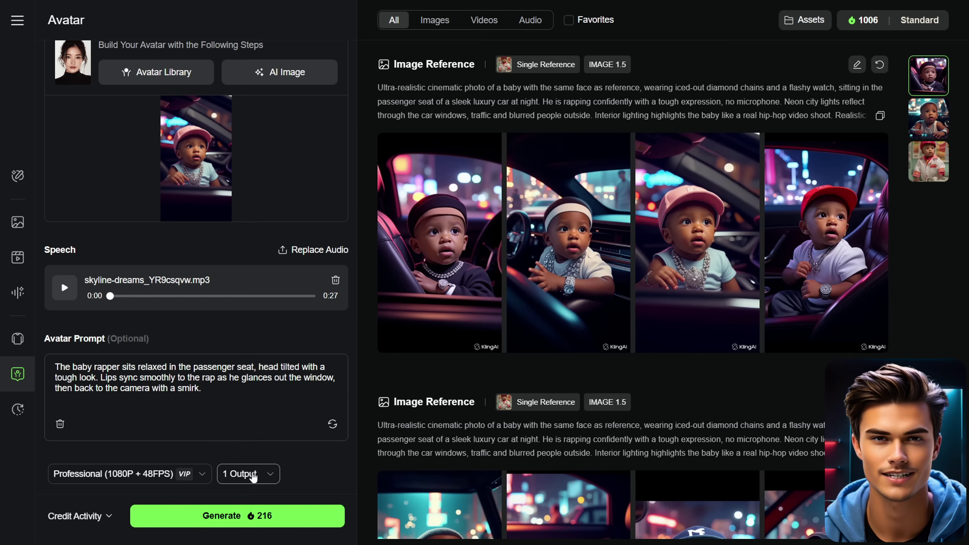
click(252, 525)
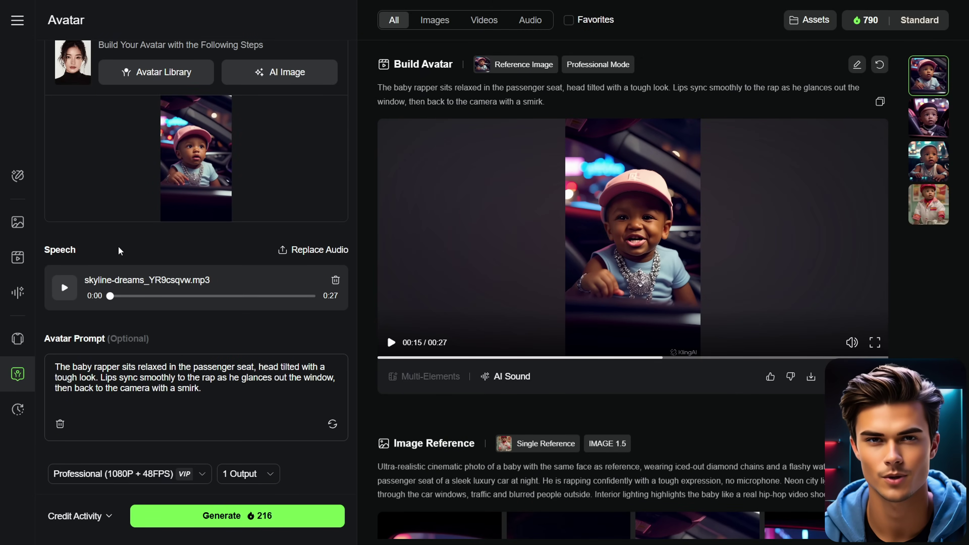
Return to the AI Image Generator and upload the baby cashier photo as the Face reference with Reference Strength 70.
click(20, 224)
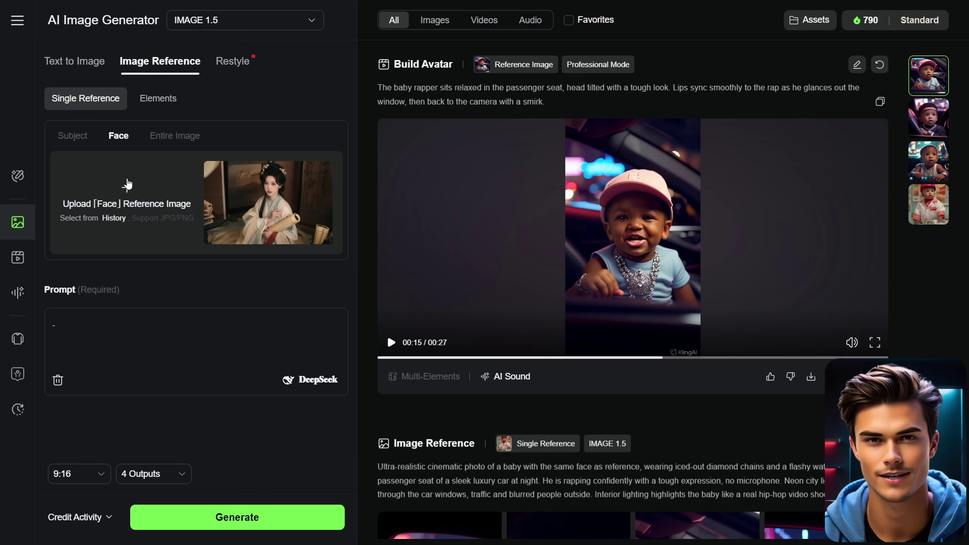
click(126, 188)
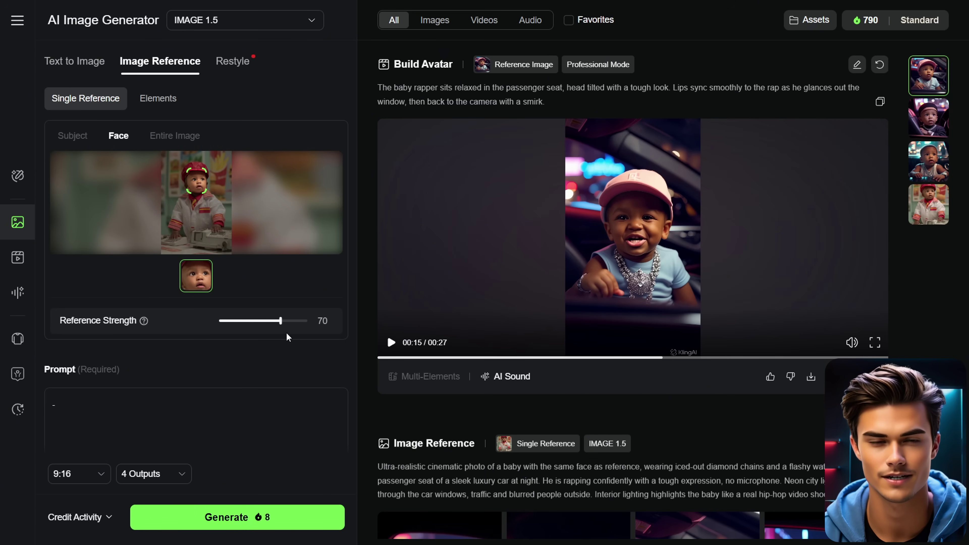
mouse_move(281, 322)
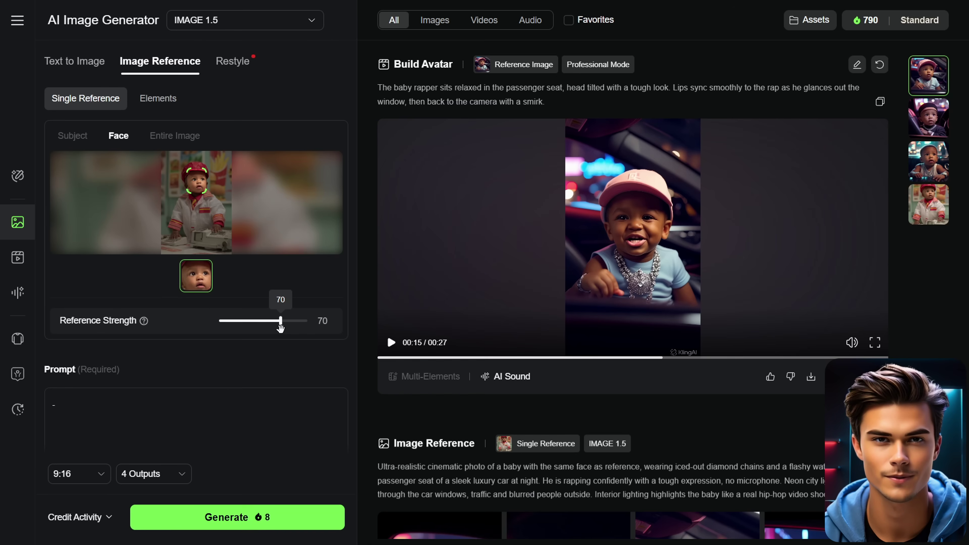
Prompt for the same-faced baby in a flashy hip-hop outfit rapping at a street party with a lively crowd, and generate 4 outputs at 9:16.
scroll(150, 367, down, 1)
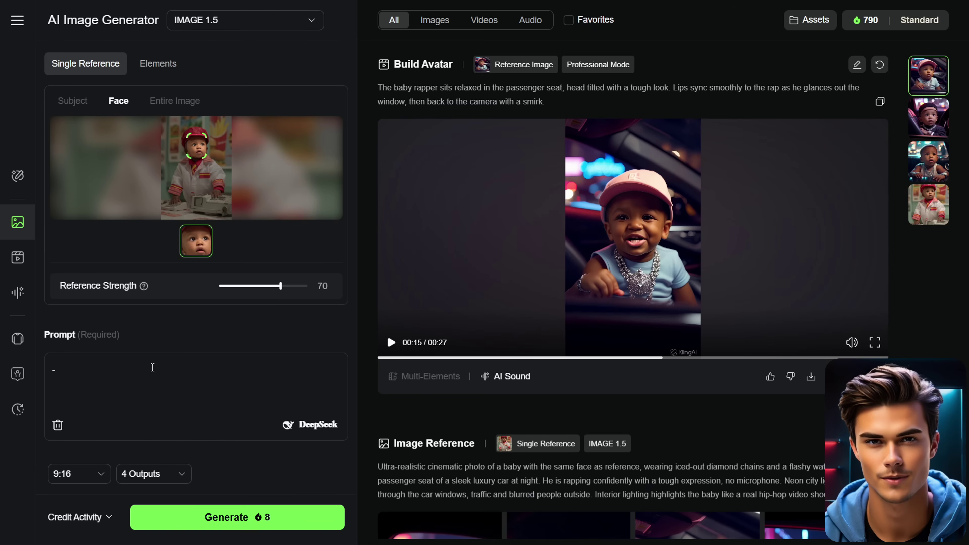
text(Ultra-realistic cinematic photo of a baby with the same face as reference, wearing flashy hip-hop outfit, heavy diamond chains and a luxury watch, standing in the middle of a street party. He is rapping with confidence while a lively crowd of people dance, cheer, and throw their hands up around him. Street lights glow, graffiti walls in the background, smoke and colored lights add to the vibe. Feels like a real outdoor rap music video shoot, full of energy and realism.)
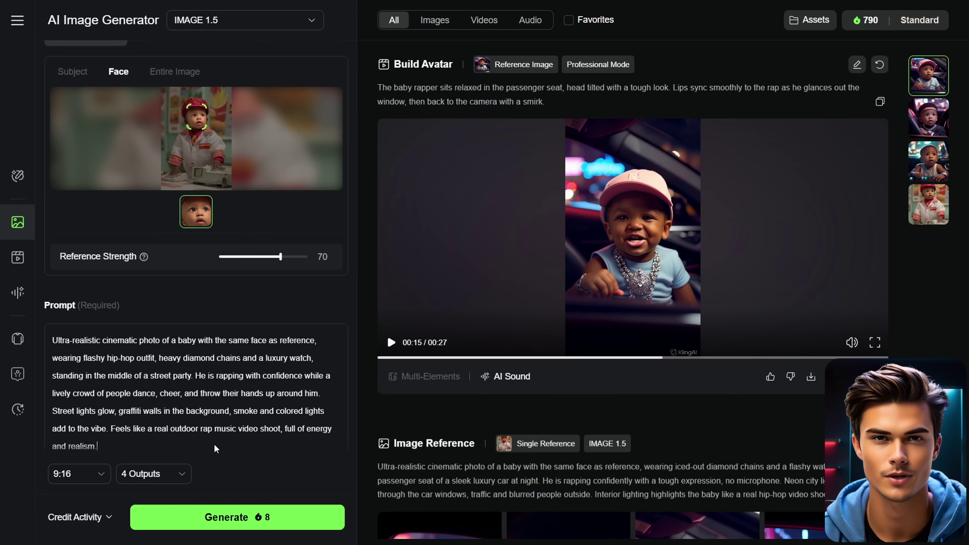
click(109, 473)
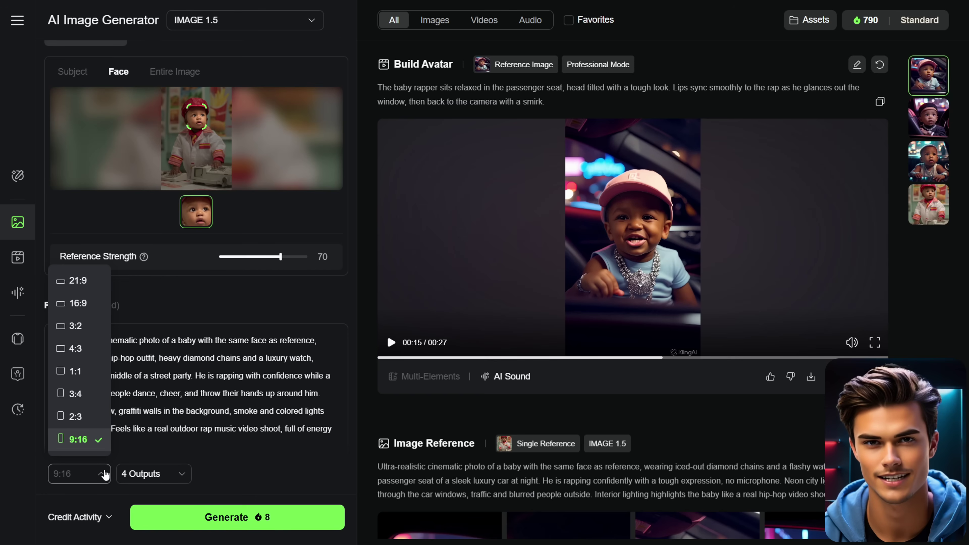
click(105, 474)
click(151, 473)
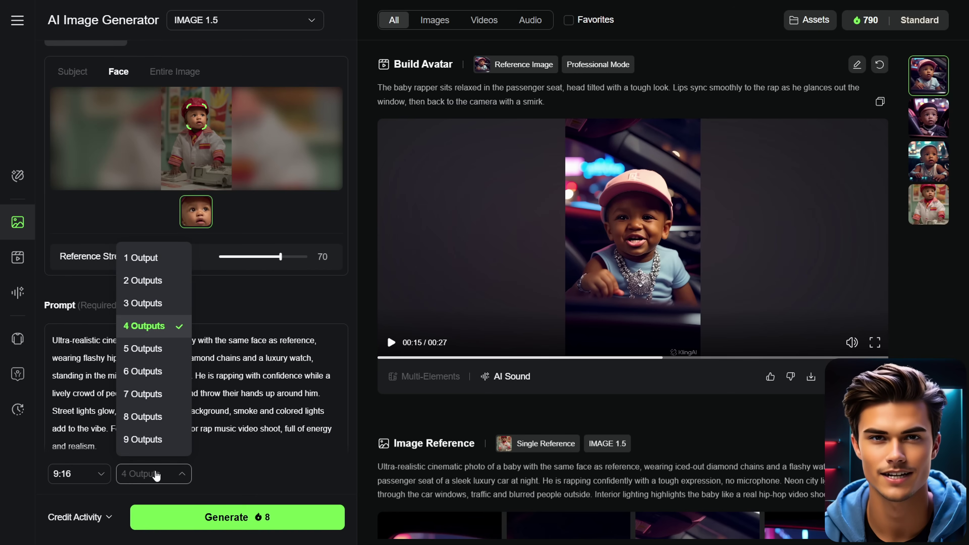
click(157, 474)
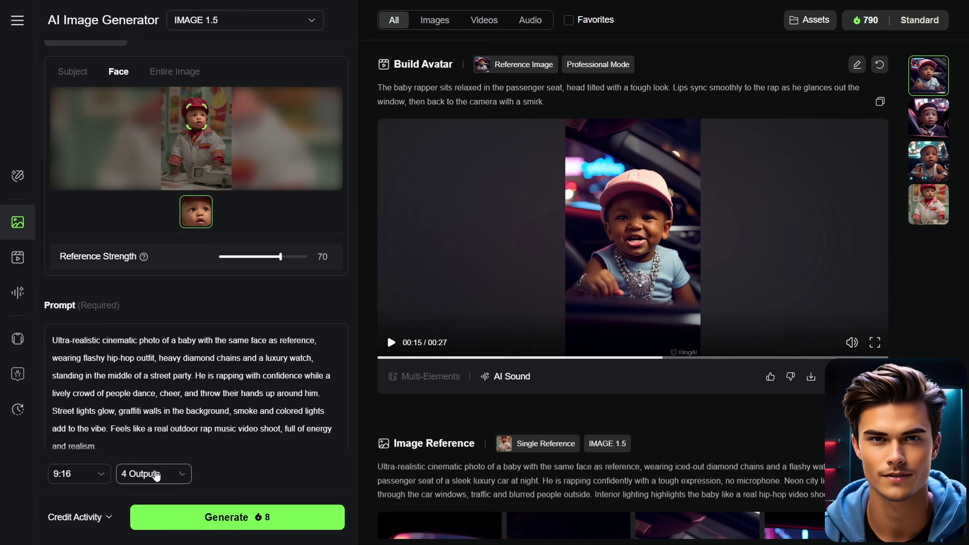
click(236, 516)
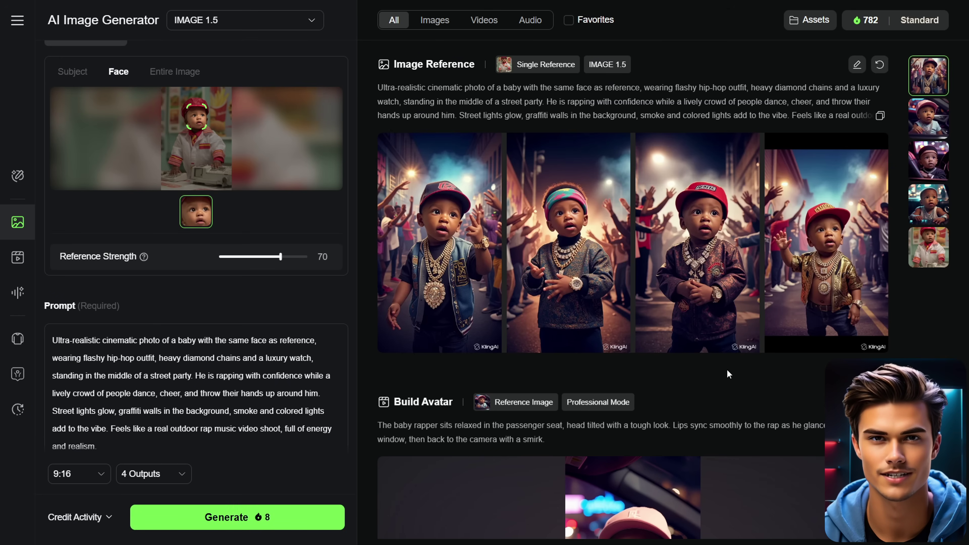
Examine the first three street-party images at full size and return to the image generator.
click(474, 269)
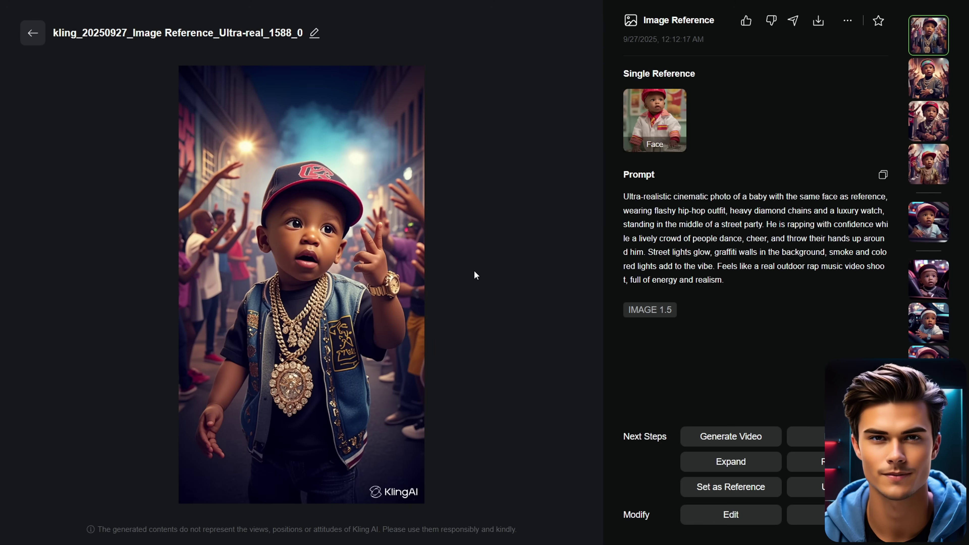
click(939, 91)
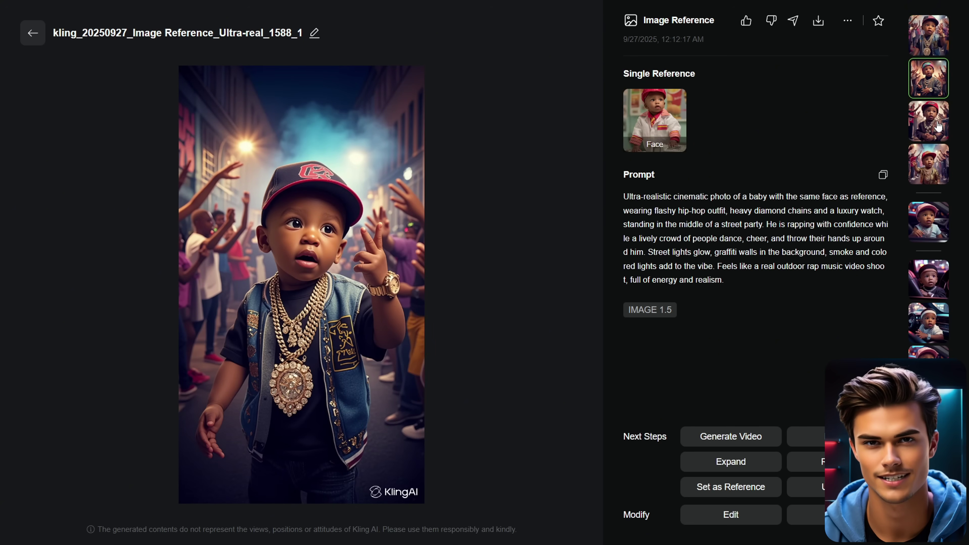
click(937, 129)
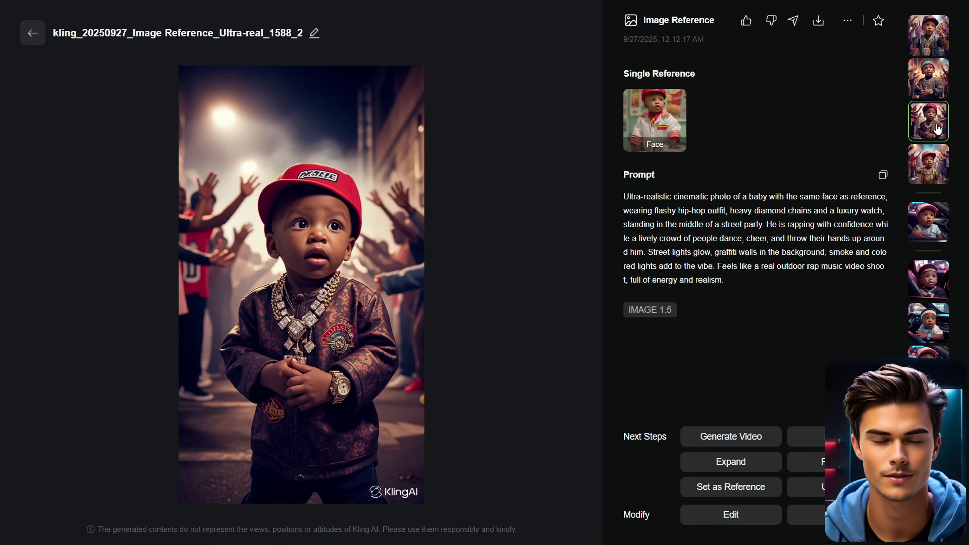
click(25, 39)
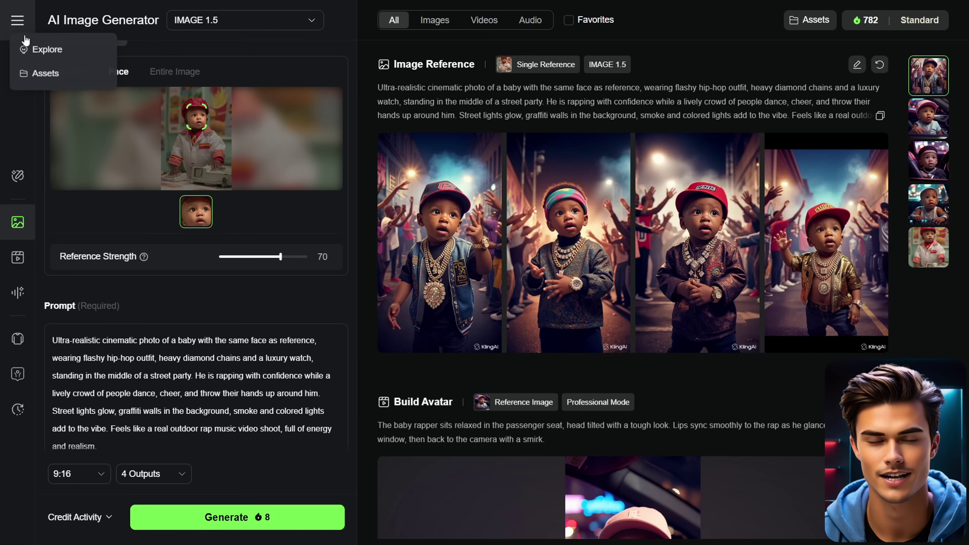
Start a new avatar from the third street-party image of the baby in the red cap, with skyline-dreams_YR9csqvw.mp3 as the speech audio.
mouse_move(689, 153)
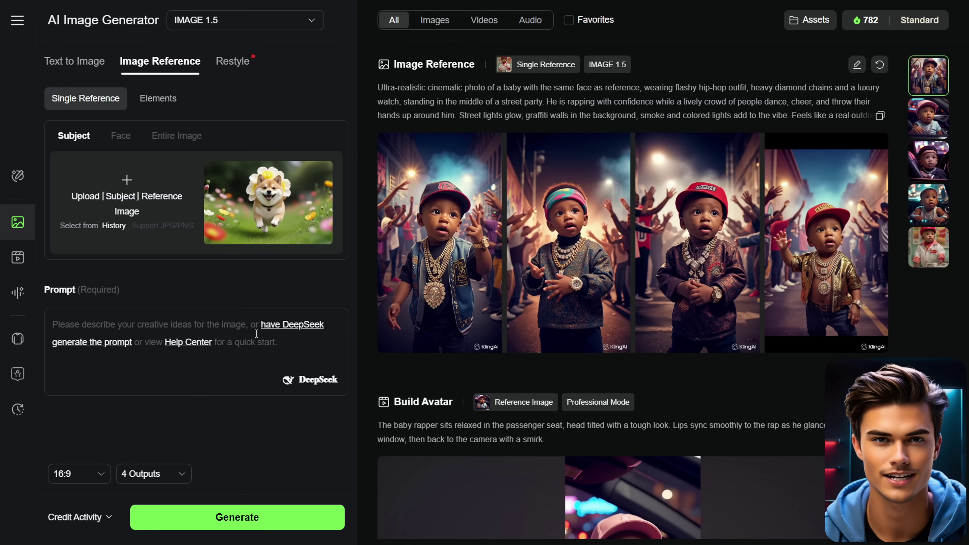
click(23, 375)
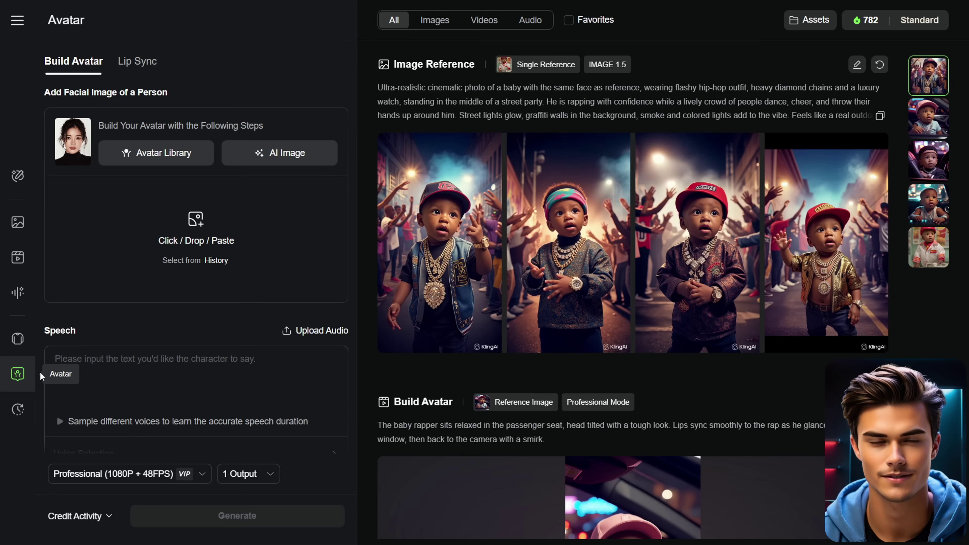
key(ctrl+v)
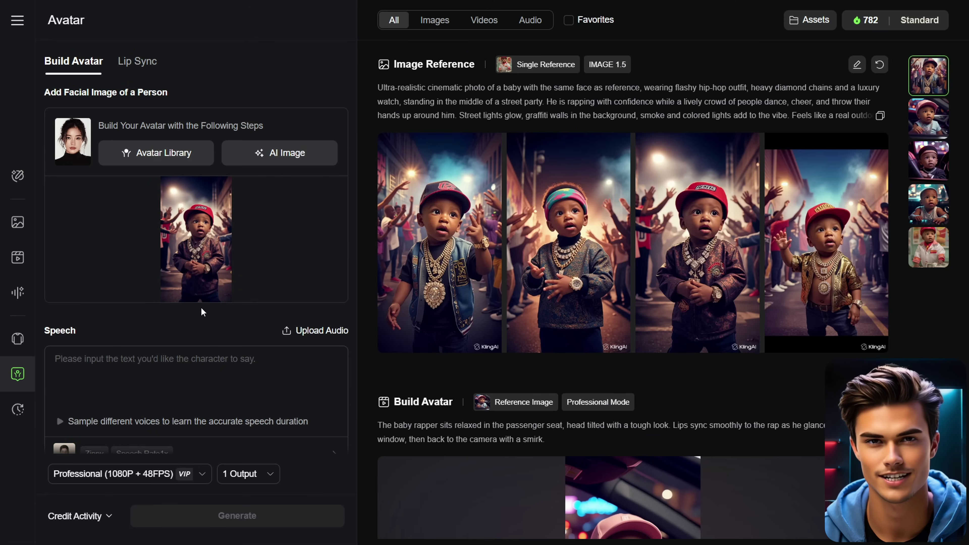
scroll(202, 312, down, 2)
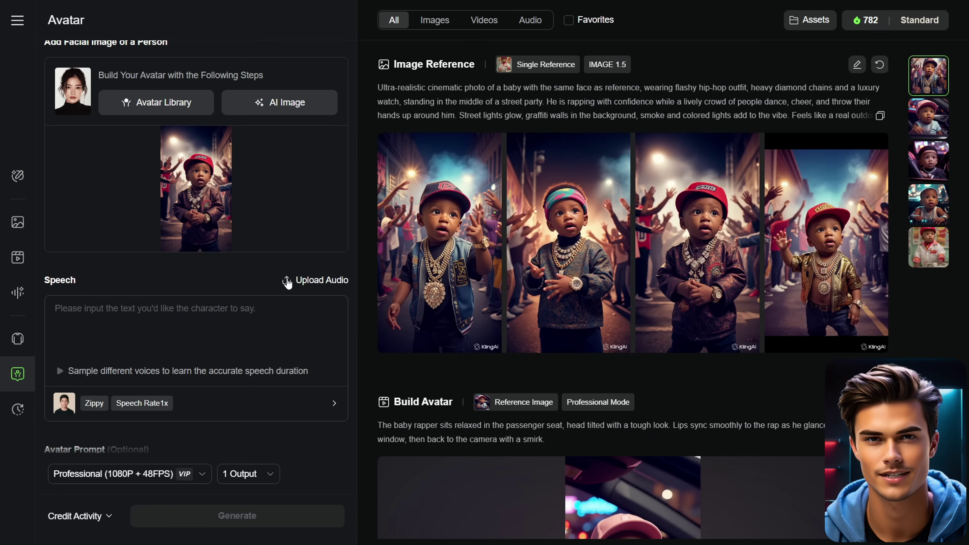
key(ctrl+v)
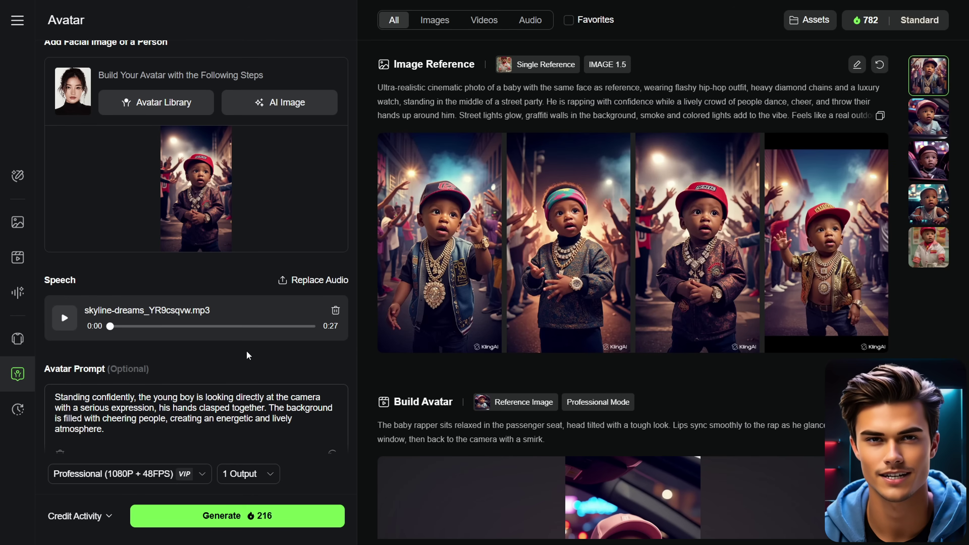
Replace the avatar prompt with the baby rapper lip-syncing in the crowd, eyes alternating between camera and people, expression shifting from serious focus to playful grins.
scroll(213, 346, down, 1)
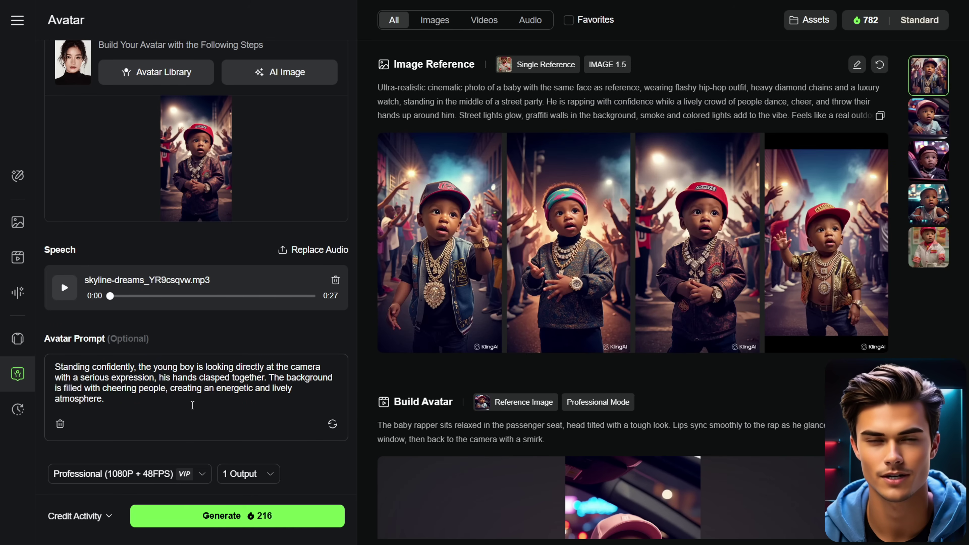
drag(126, 401, 53, 368)
text(The baby rapper stands in the crowd, lips syncing perfectly to the rap. Eyes alternate between the camera and the people around him. His expression shifts from serious focus to playful grins.)
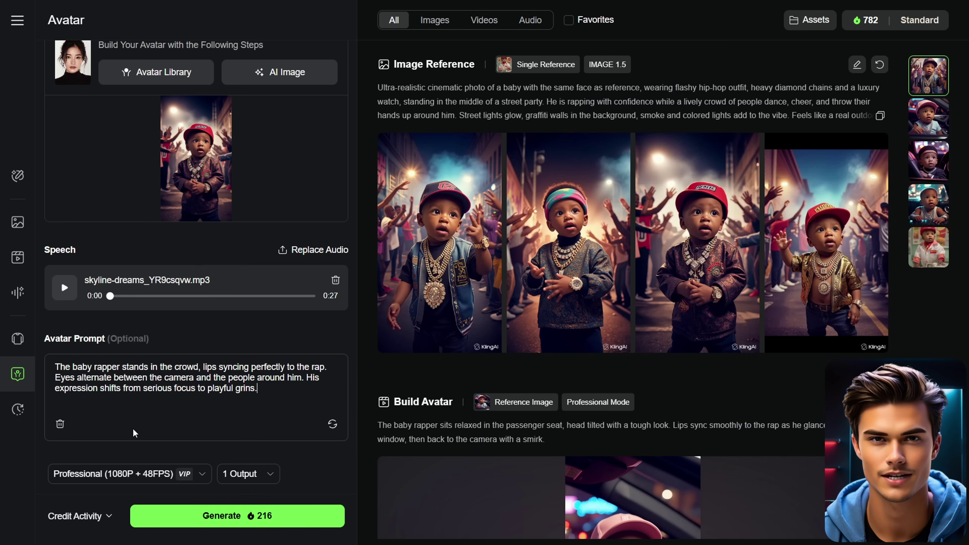
Generate the street-party avatar video in Professional (1080P + 48FPS) mode with 1 output and play the result.
click(140, 474)
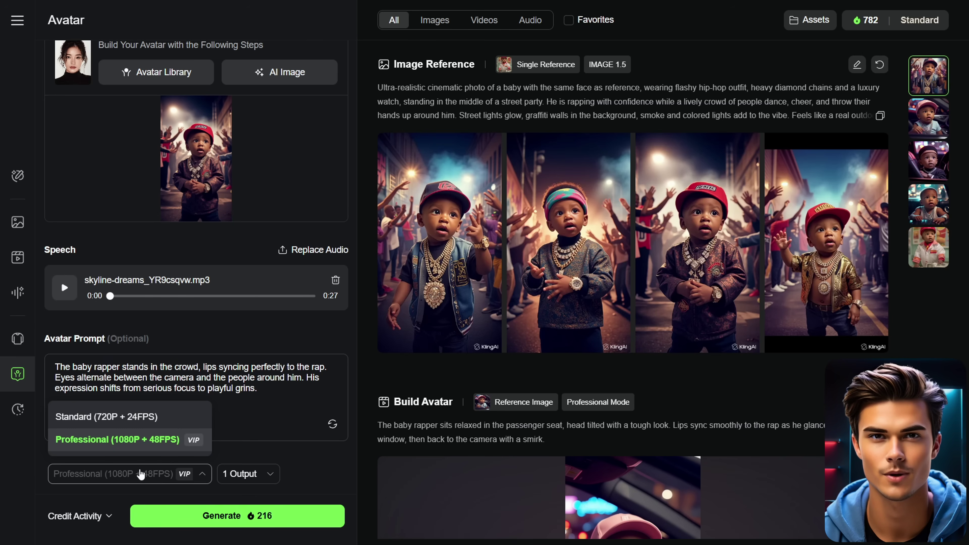
click(140, 474)
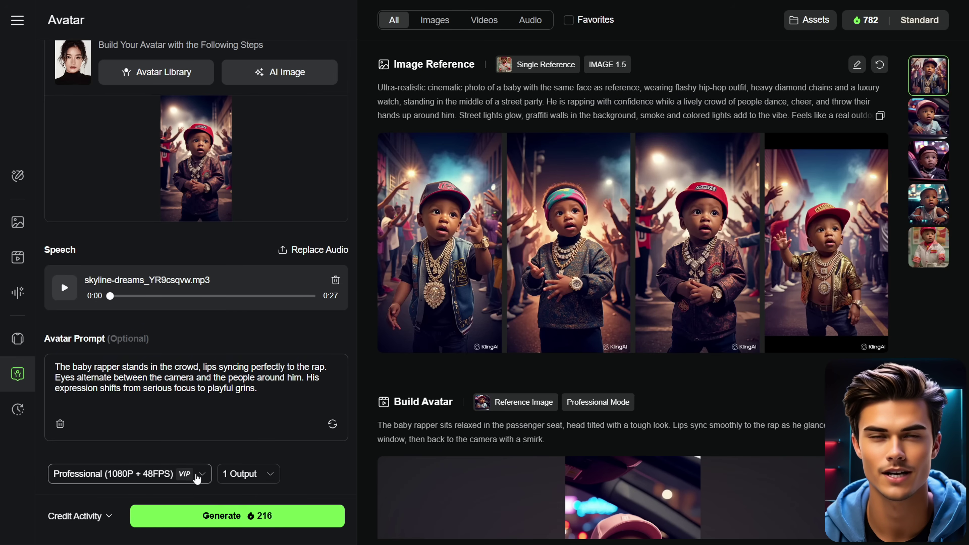
click(256, 474)
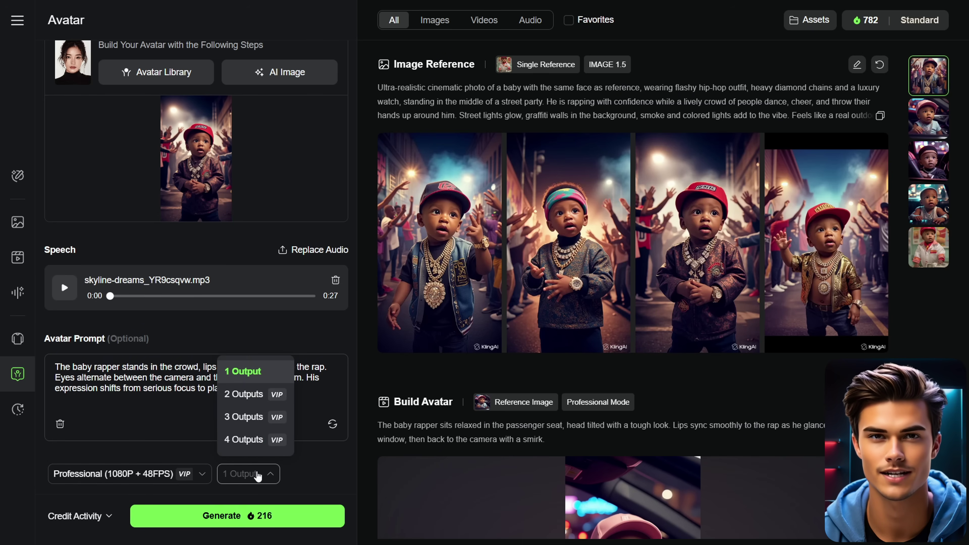
click(258, 475)
click(244, 516)
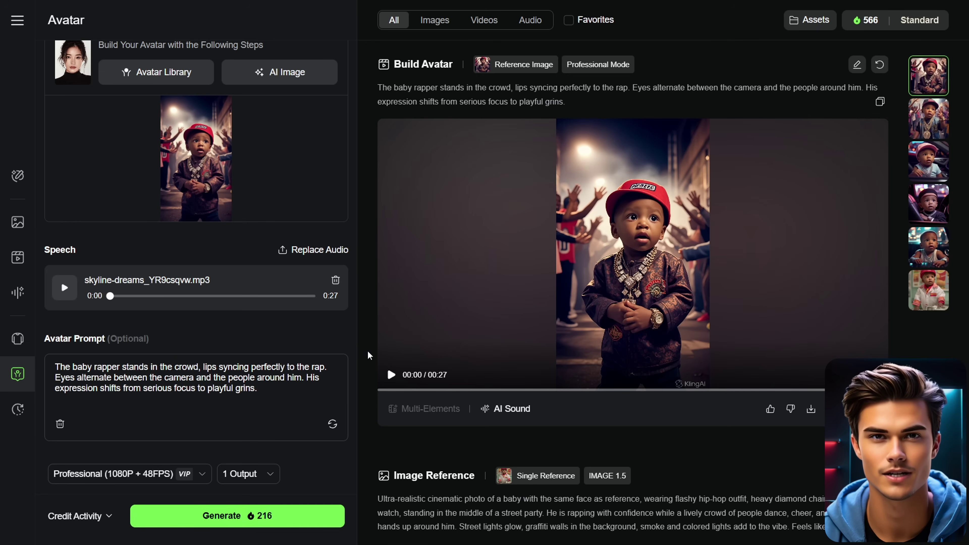
click(390, 376)
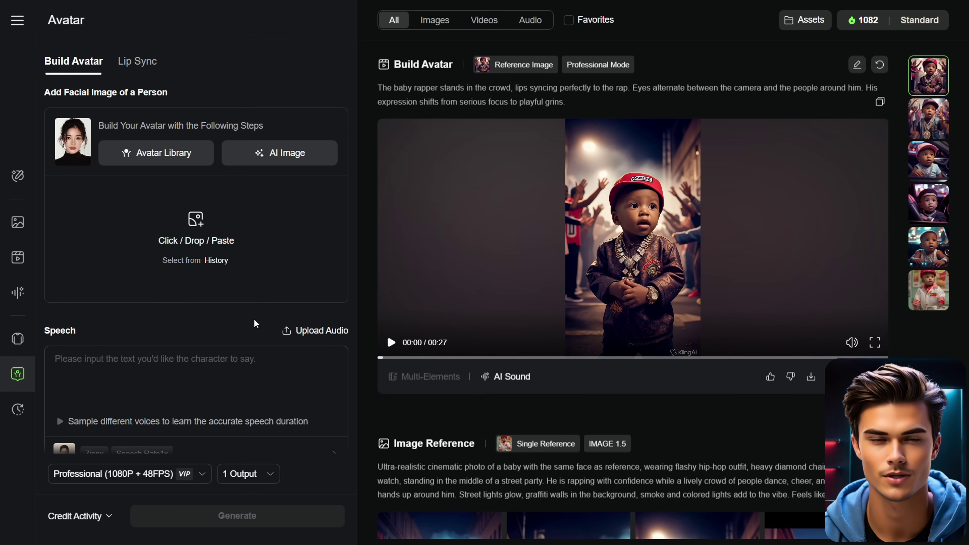
Set up a 9:16 AI Image avatar with Male gender, prompting for an iced-out rap boss cat in sunglasses on a neon rap concert stage.
click(283, 154)
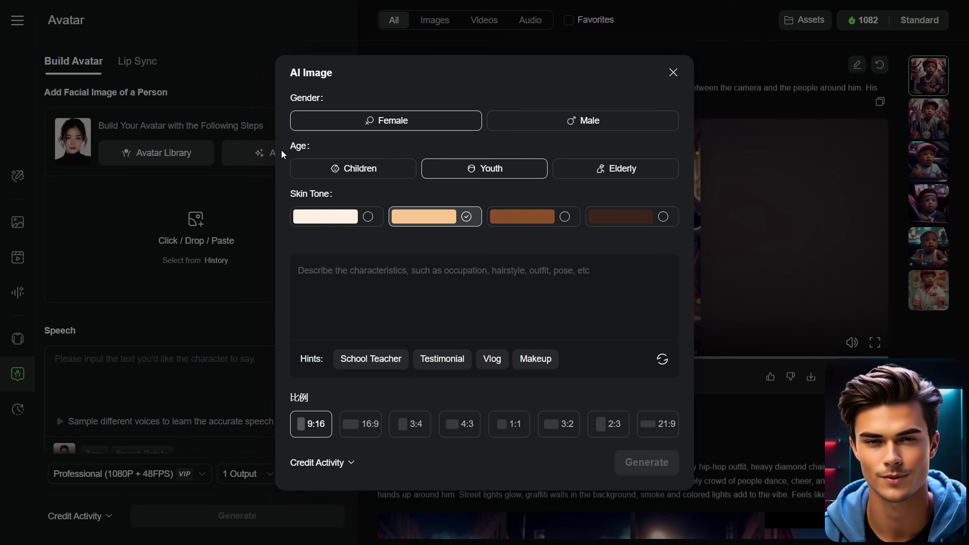
click(588, 129)
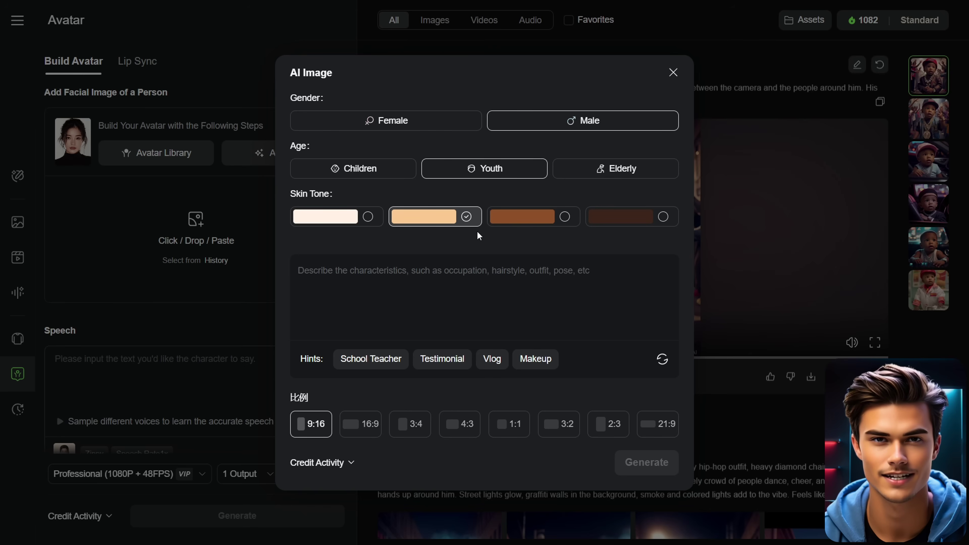
click(467, 275)
text(vibrant rap concert stage with neon lights, booming speakers, graffiti walls, and a hyped-up urban crowd. Cinematic lighting, dramatic shadows, high-energy atmosphere, rap music vibes, 4K quality, aspect ratio 9:16.)
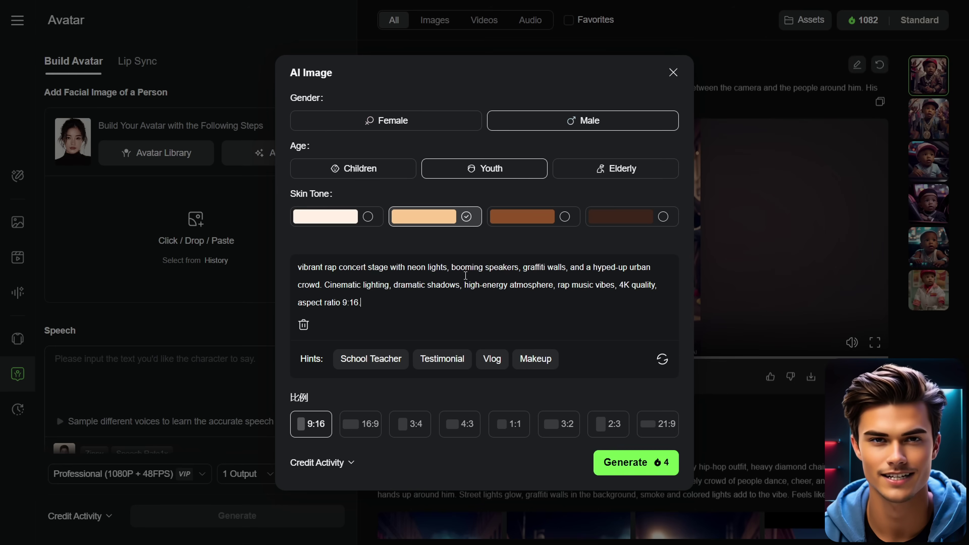
scroll(466, 276, up, 2)
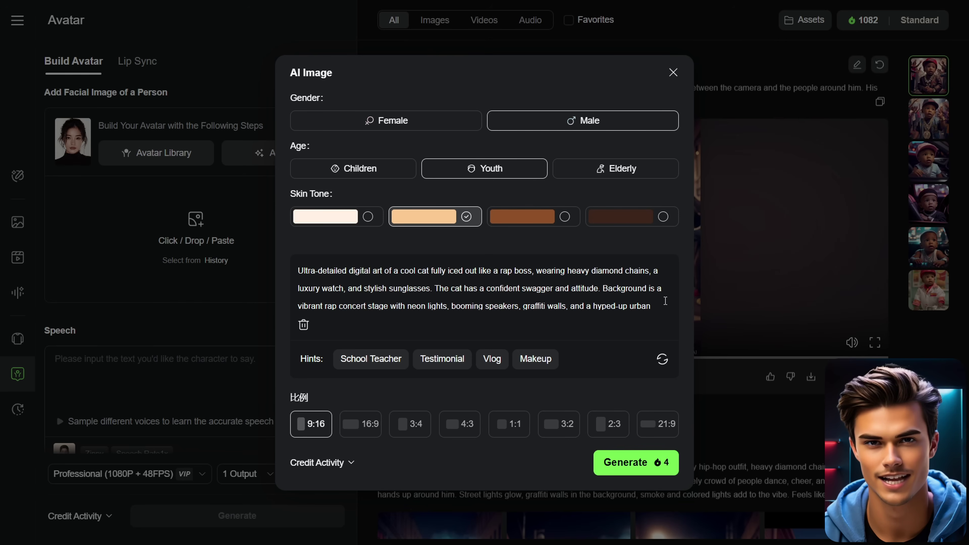
scroll(650, 295, down, 2)
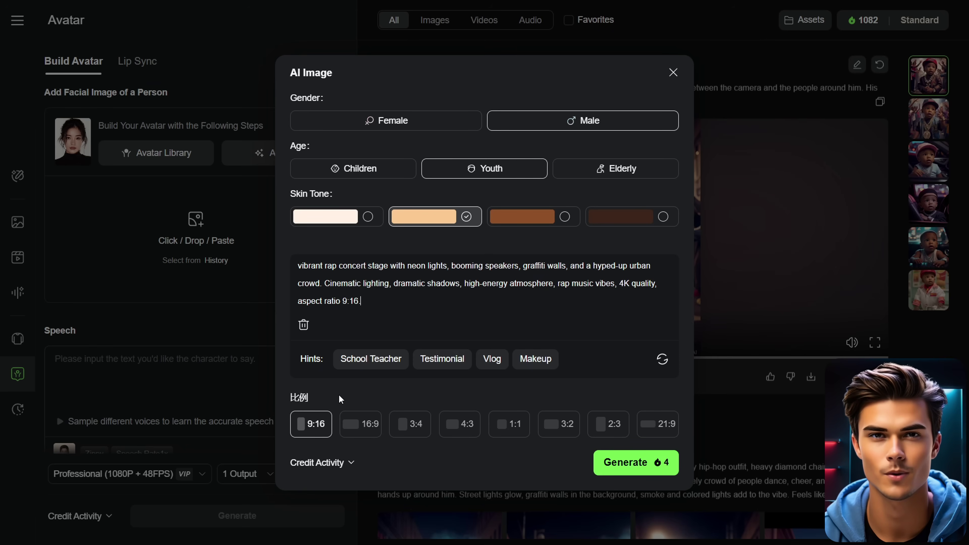
Generate the rapper cat images and use the third one, the white cat in the black outfit, as the avatar's facial image.
click(641, 462)
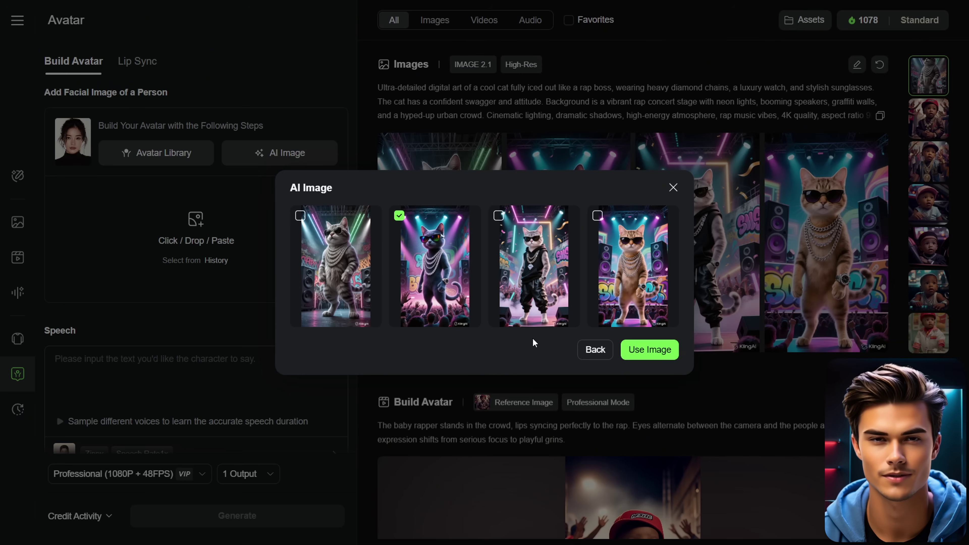
click(531, 285)
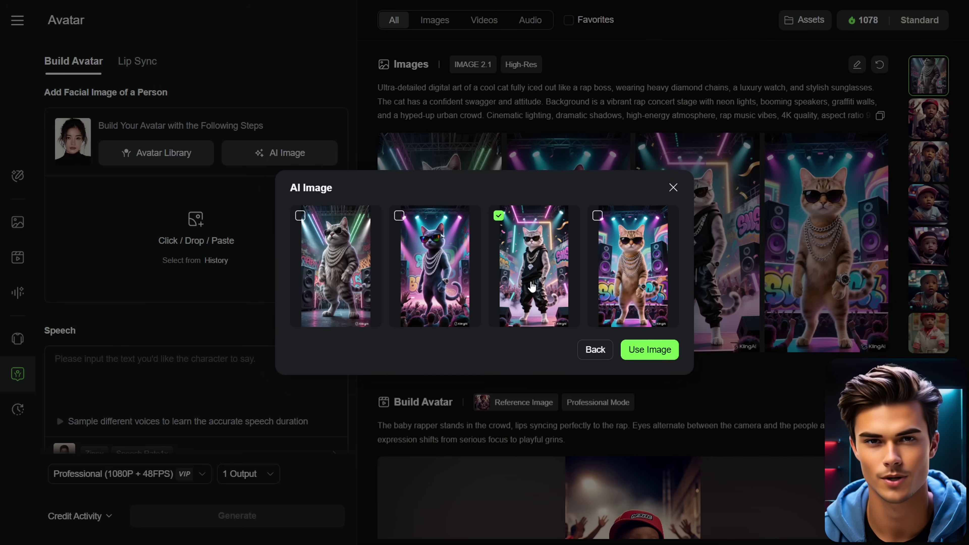
click(637, 349)
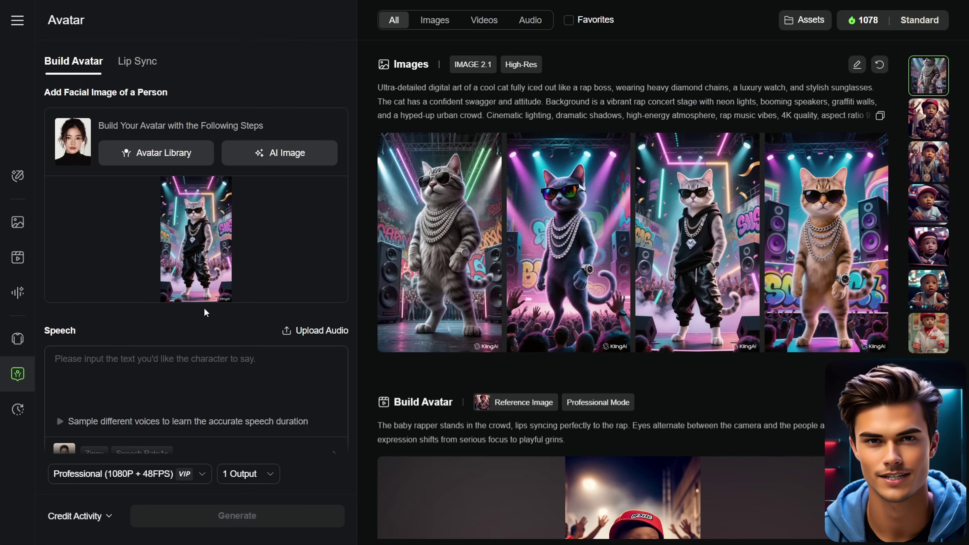
Upload ninelives-full-song-musicgpt_hvlVOQmJ.wav as the speech audio and generate the cat avatar video in Professional (1080P + 48FPS) mode with 1 output.
scroll(204, 308, down, 3)
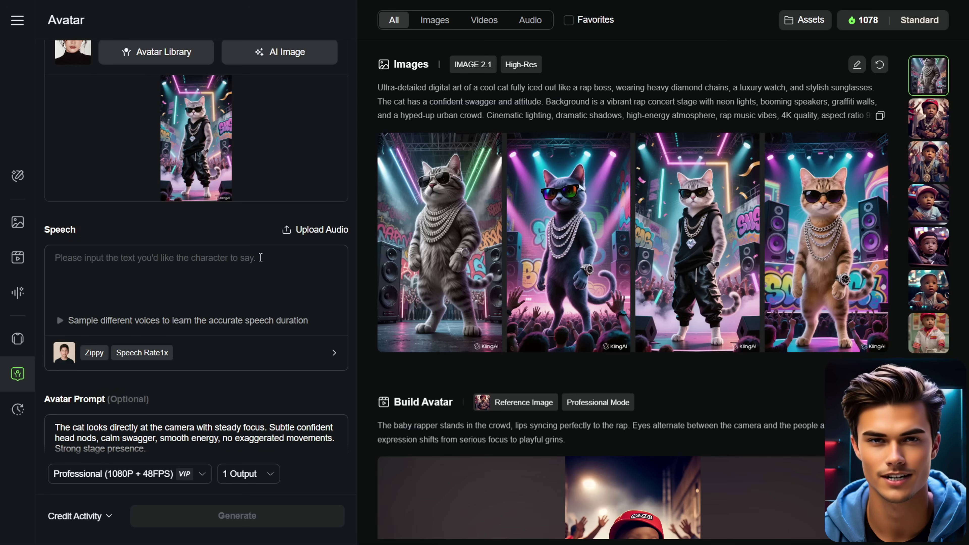
click(286, 229)
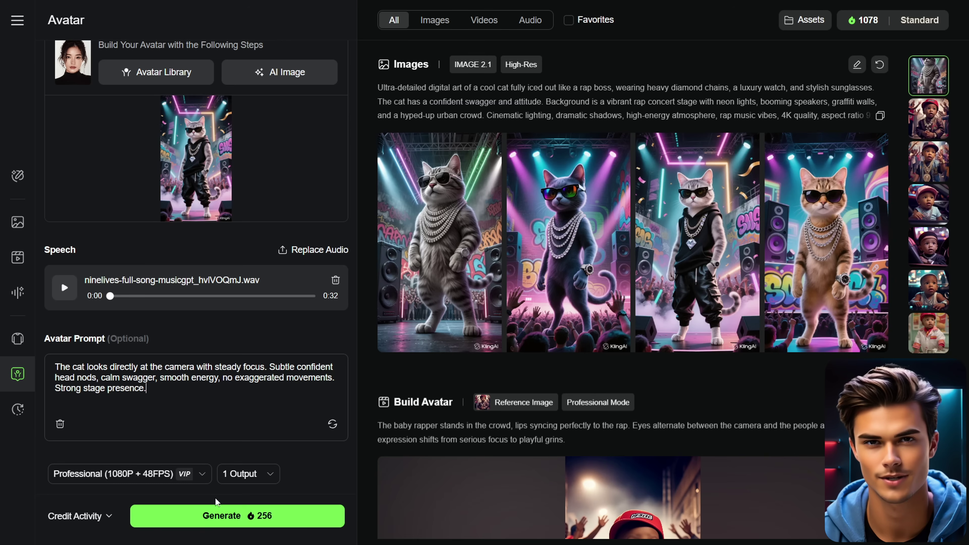
click(233, 516)
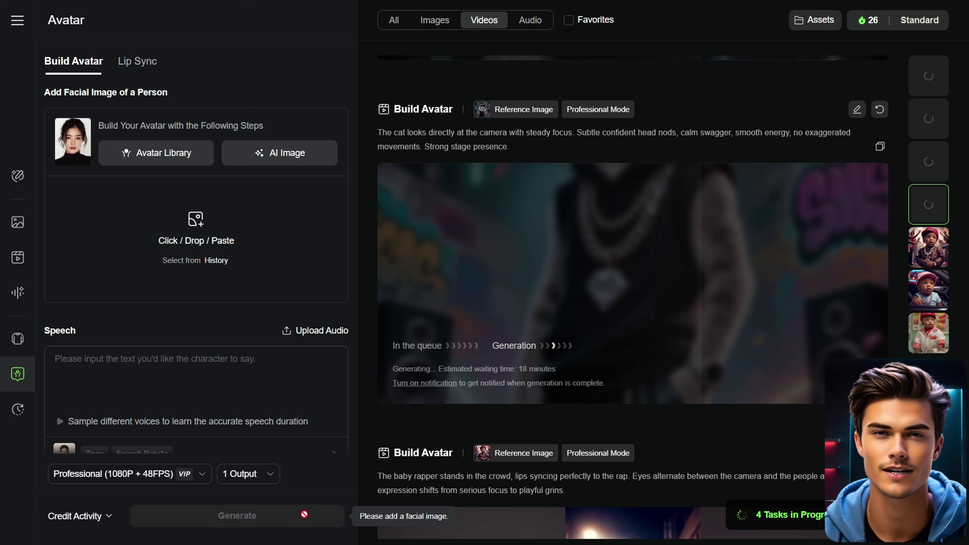
Examine the generation progress of the cat avatar scenes in the video history.
scroll(391, 345, up, 8)
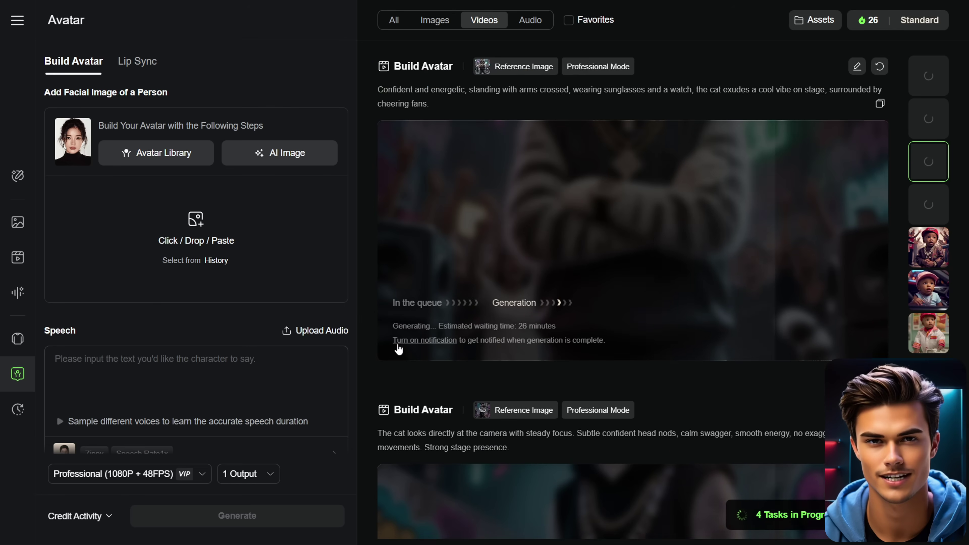
scroll(397, 342, up, 15)
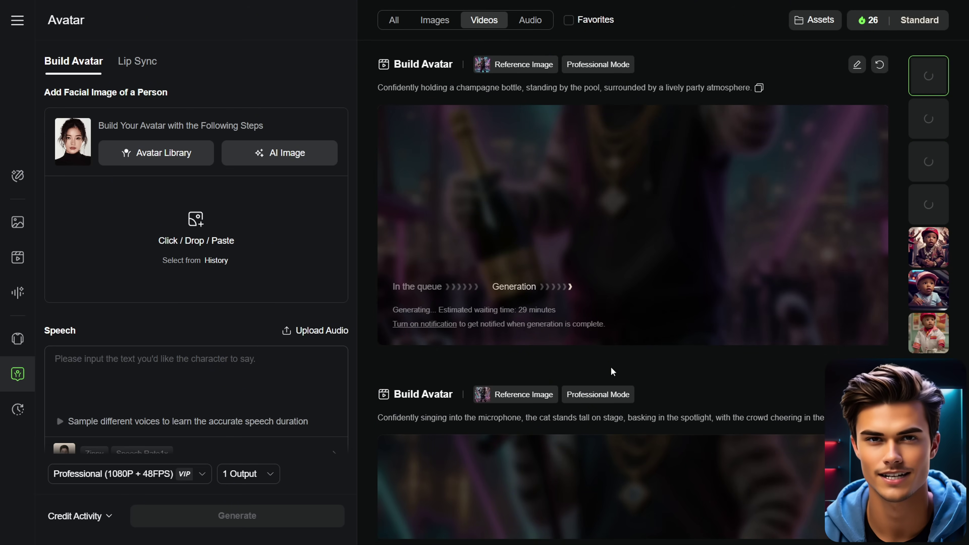
scroll(695, 364, down, 1)
scroll(700, 367, down, 5)
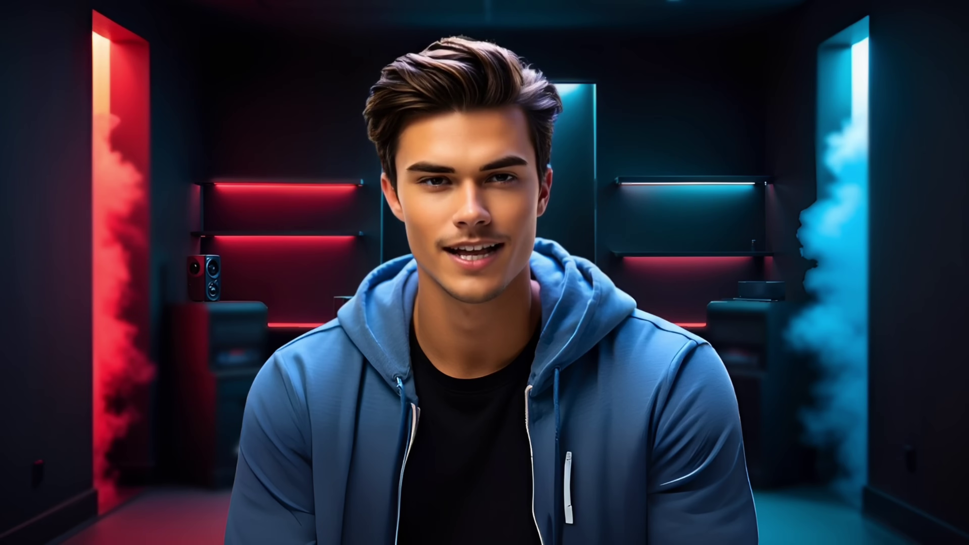